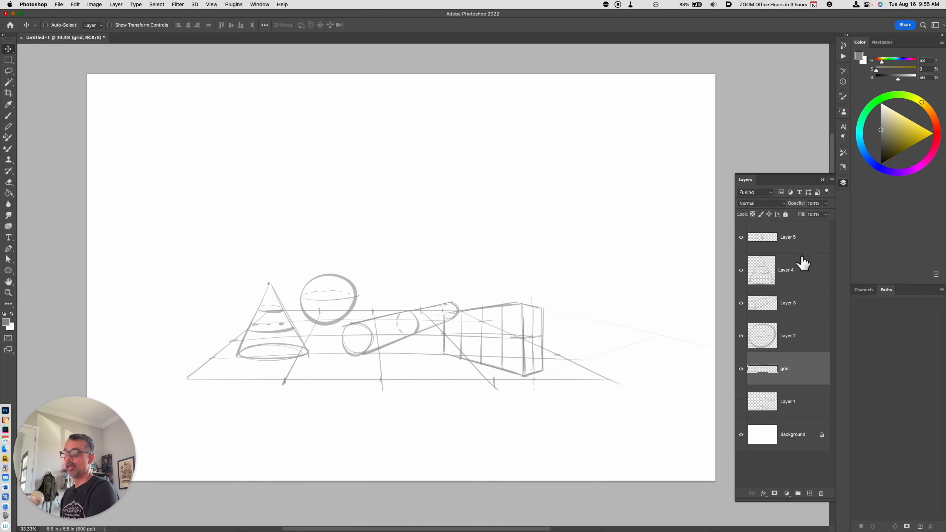
# - Move the grid and shape layers, Layer 5 through grid, to the canvas's upper-left area and scale them down proportionally
pyautogui.keyDown('shift'); pyautogui.click(809, 246); pyautogui.keyUp('shift')
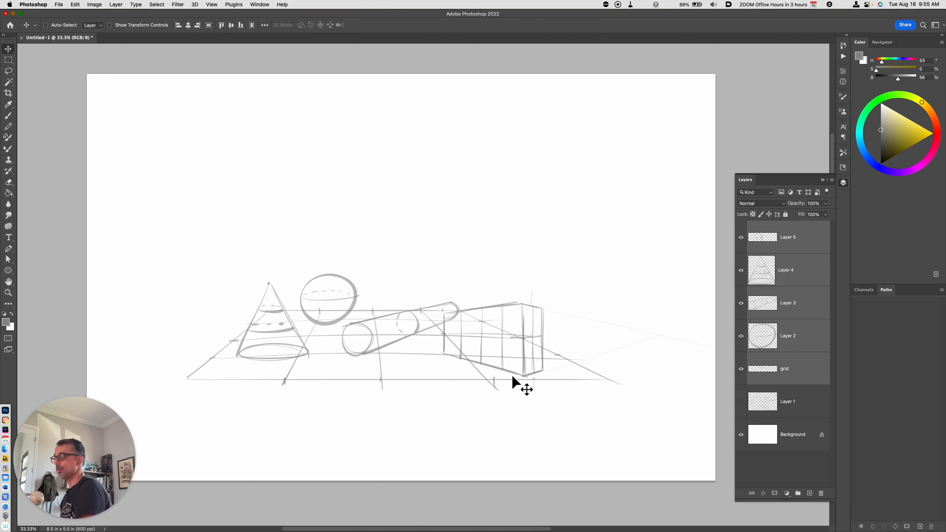
pyautogui.moveTo(564, 405)
pyautogui.mouseDown()
pyautogui.moveTo(509, 326)
pyautogui.moveTo(487, 210)
pyautogui.moveTo(482, 228)
pyautogui.mouseUp()
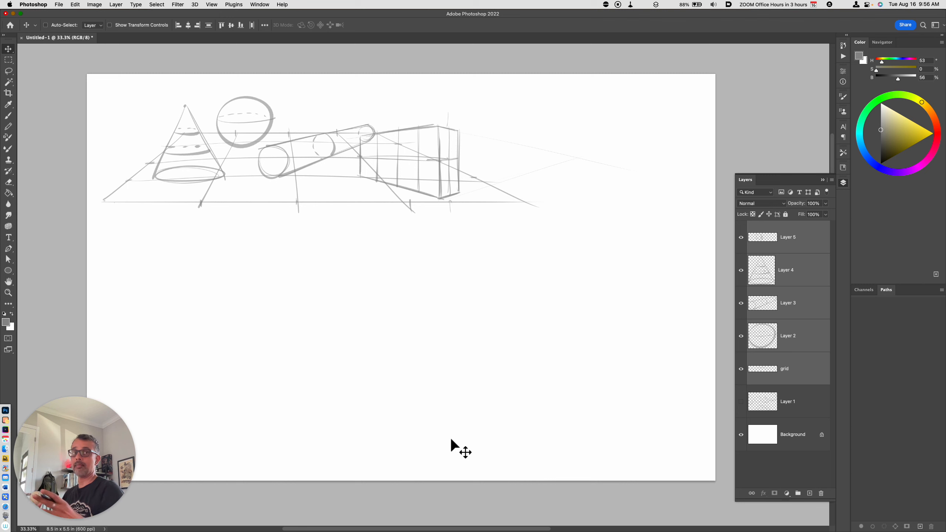
pyautogui.press('super')
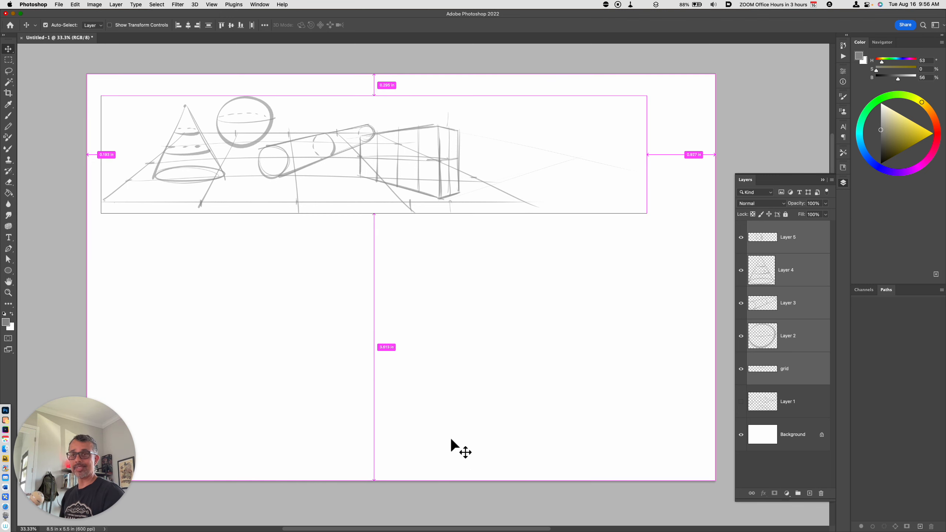
pyautogui.press('super+t')
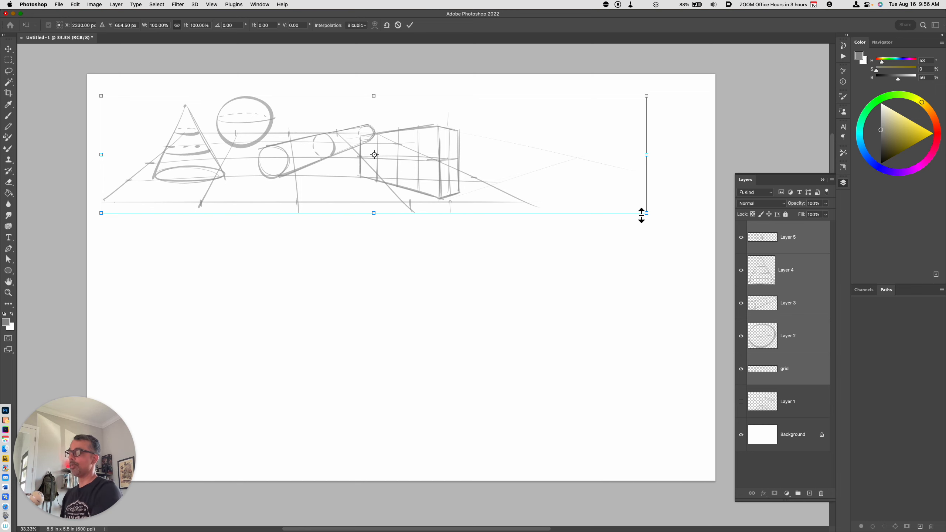
pyautogui.moveTo(645, 213)
pyautogui.mouseDown()
pyautogui.moveTo(423, 159)
pyautogui.moveTo(459, 180)
pyautogui.moveTo(357, 162)
pyautogui.moveTo(368, 206)
pyautogui.moveTo(374, 169)
pyautogui.moveTo(350, 168)
pyautogui.moveTo(370, 201)
pyautogui.moveTo(340, 201)
pyautogui.moveTo(449, 219)
pyautogui.mouseUp()
pyautogui.press('Return')
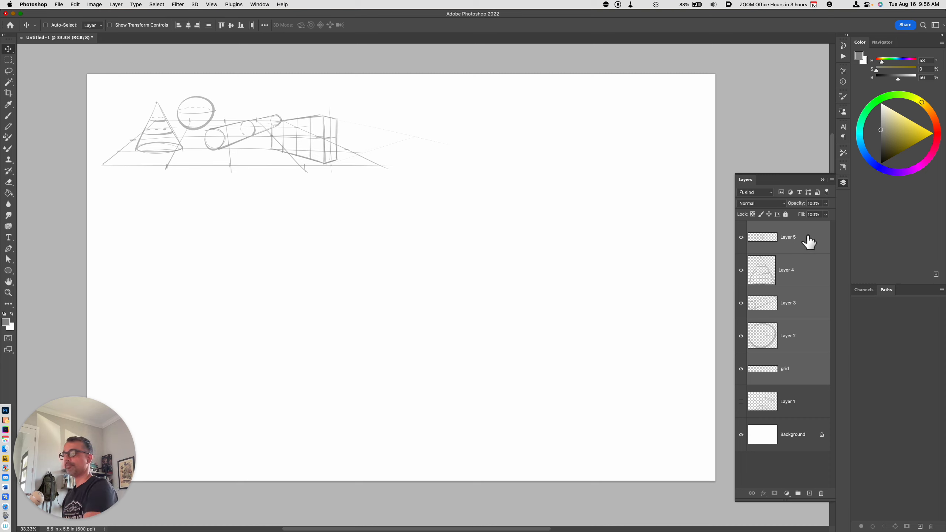
# - Create a new layer and sketch a trapezoid outline for a ground plane in the canvas's lower-right area with the Brush
pyautogui.press('alt+shift+super+n')
pyautogui.press('b')
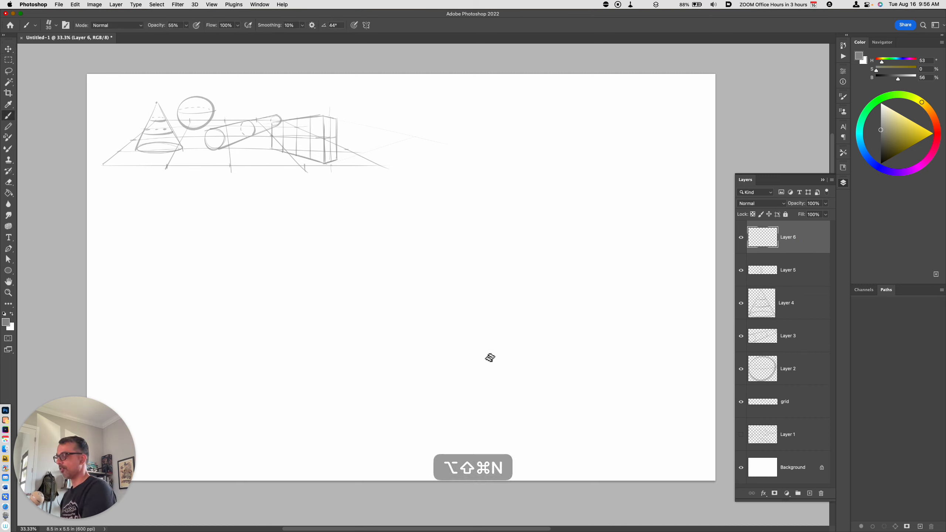
pyautogui.moveTo(435, 344)
pyautogui.mouseDown()
pyautogui.moveTo(406, 374)
pyautogui.moveTo(516, 343)
pyautogui.mouseUp()
pyautogui.moveTo(407, 374); pyautogui.dragTo(545, 375)
pyautogui.moveTo(516, 344); pyautogui.dragTo(545, 373)
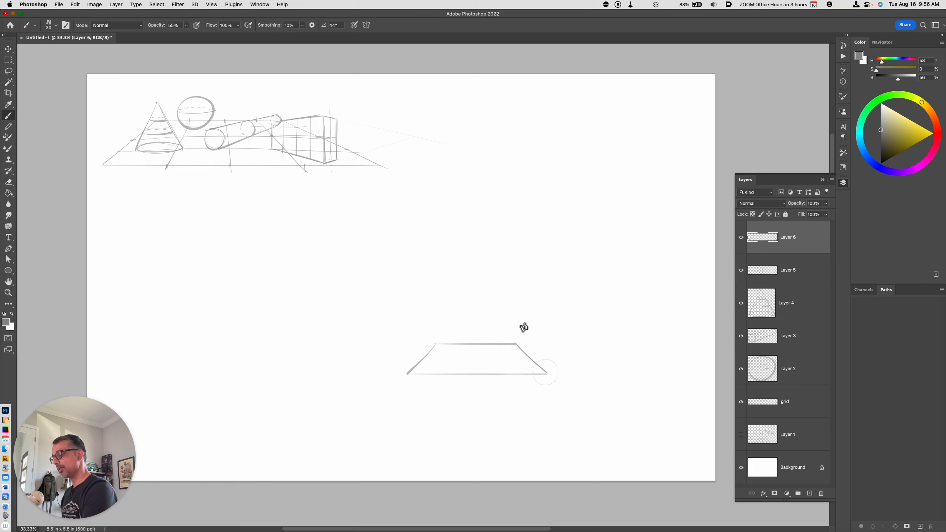
# - Divide the ground plane into a perspective grid with three converging lines and two horizontal cross lines
pyautogui.moveTo(474, 341); pyautogui.dragTo(475, 377)
pyautogui.moveTo(420, 357); pyautogui.dragTo(539, 360)
pyautogui.moveTo(454, 340); pyautogui.dragTo(455, 345)
pyautogui.moveTo(443, 378)
pyautogui.mouseDown()
pyautogui.moveTo(457, 343)
pyautogui.moveTo(444, 373)
pyautogui.moveTo(498, 344)
pyautogui.moveTo(512, 377)
pyautogui.mouseUp()
pyautogui.moveTo(499, 344); pyautogui.dragTo(514, 378)
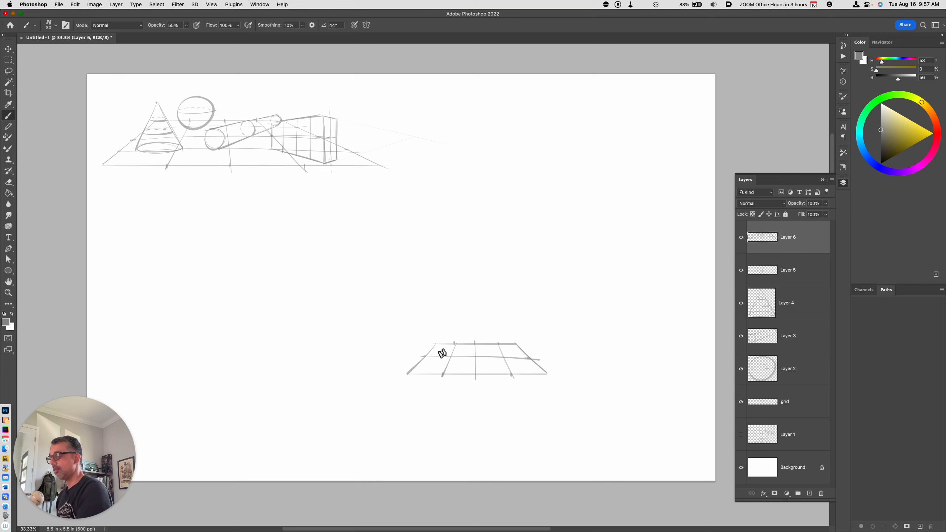
pyautogui.moveTo(428, 350); pyautogui.dragTo(434, 351)
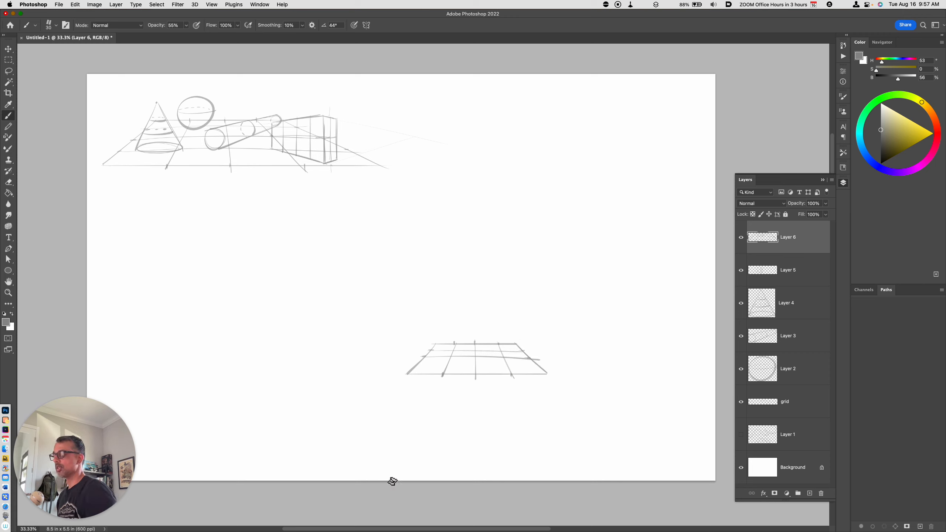
# - Sketch a flat rectangular grid of four columns and two rows above the ground plane, adding diagonal strokes across it
pyautogui.press('super+equal')
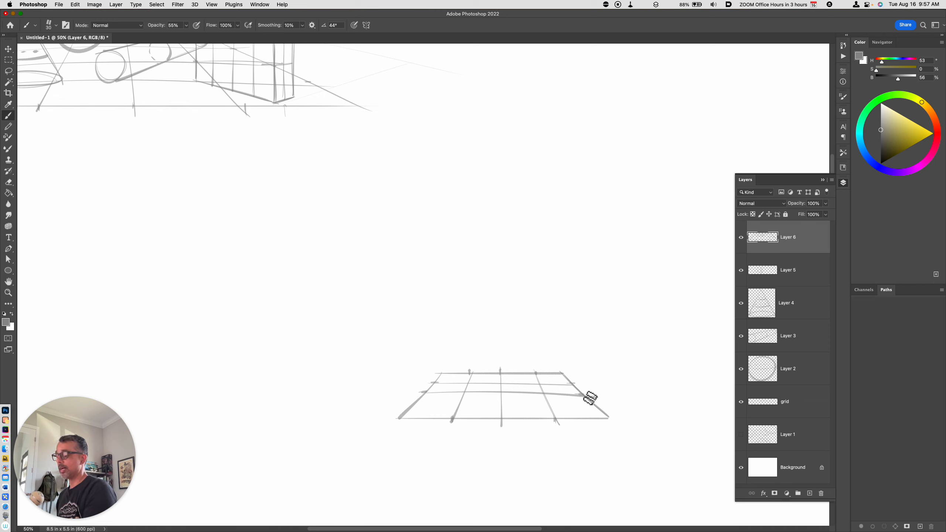
pyautogui.click(501, 319)
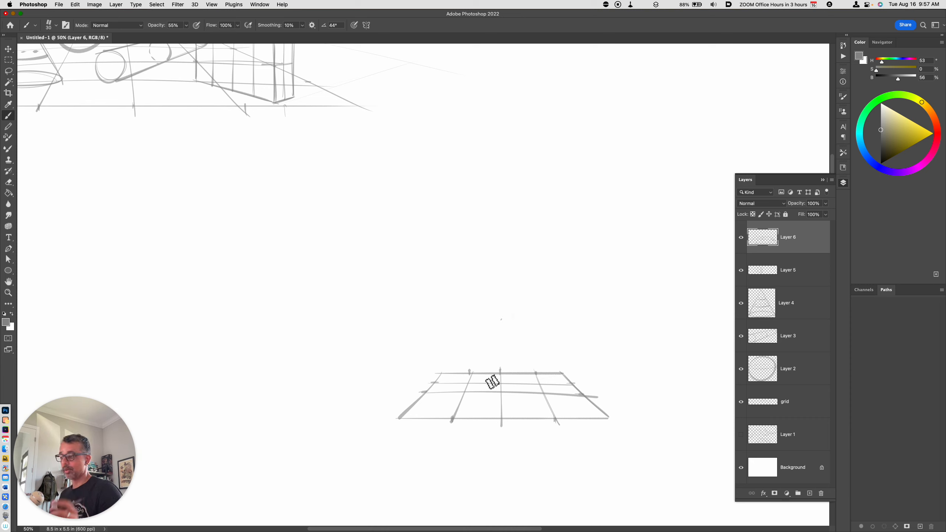
pyautogui.press('super+z')
pyautogui.moveTo(567, 253)
pyautogui.mouseDown()
pyautogui.moveTo(570, 314)
pyautogui.moveTo(670, 306)
pyautogui.moveTo(568, 251)
pyautogui.moveTo(663, 249)
pyautogui.moveTo(661, 309)
pyautogui.mouseUp()
pyautogui.moveTo(615, 249); pyautogui.dragTo(615, 307)
pyautogui.moveTo(565, 278); pyautogui.dragTo(670, 279)
pyautogui.moveTo(591, 250); pyautogui.dragTo(590, 316)
pyautogui.moveTo(638, 250); pyautogui.dragTo(638, 316)
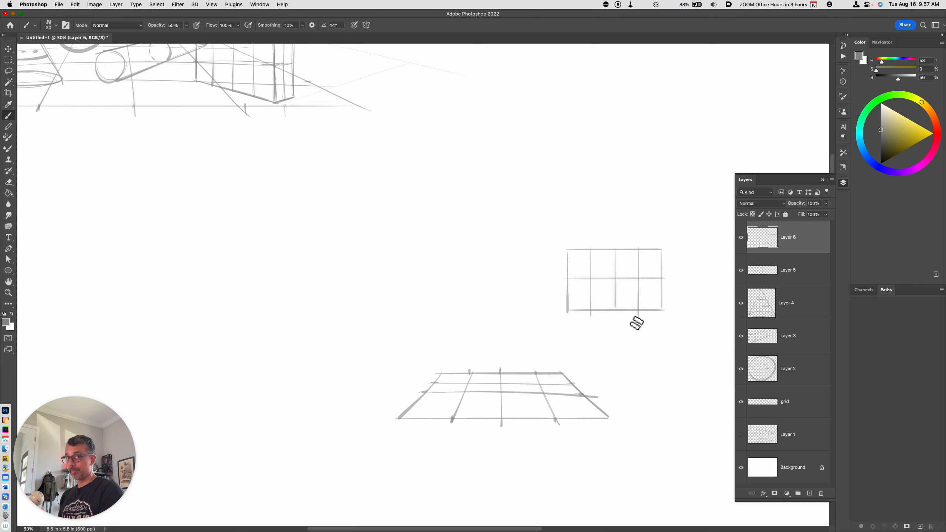
pyautogui.moveTo(572, 236); pyautogui.dragTo(650, 323)
pyautogui.moveTo(637, 234); pyautogui.dragTo(579, 346)
# - Lasso the flat rectangular grid above the ground plane and cut it from the layer
pyautogui.press('l')
pyautogui.moveTo(528, 261)
pyautogui.mouseDown()
pyautogui.moveTo(553, 352)
pyautogui.moveTo(536, 290)
pyautogui.mouseUp()
pyautogui.press('super+x')
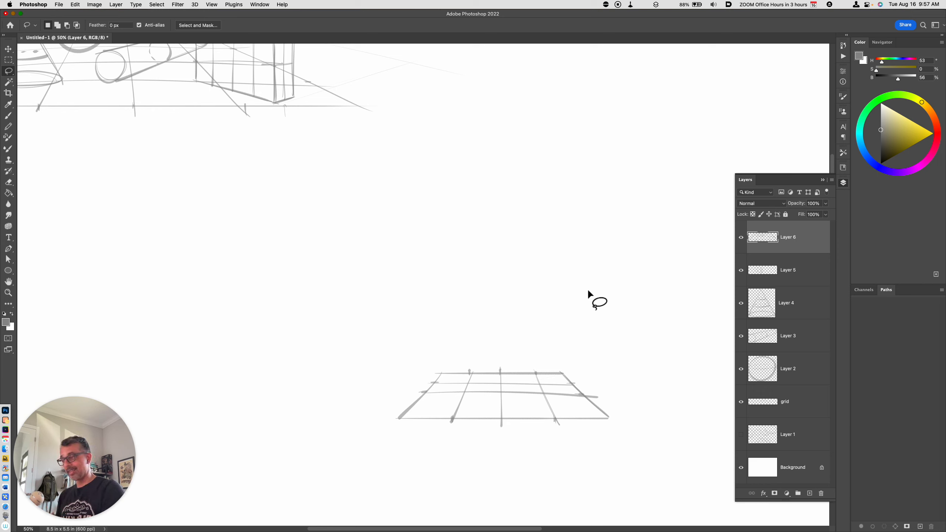
# - Brush a long horizontal line above the ground plane and draw a circle overlapping its middle
pyautogui.press('b')
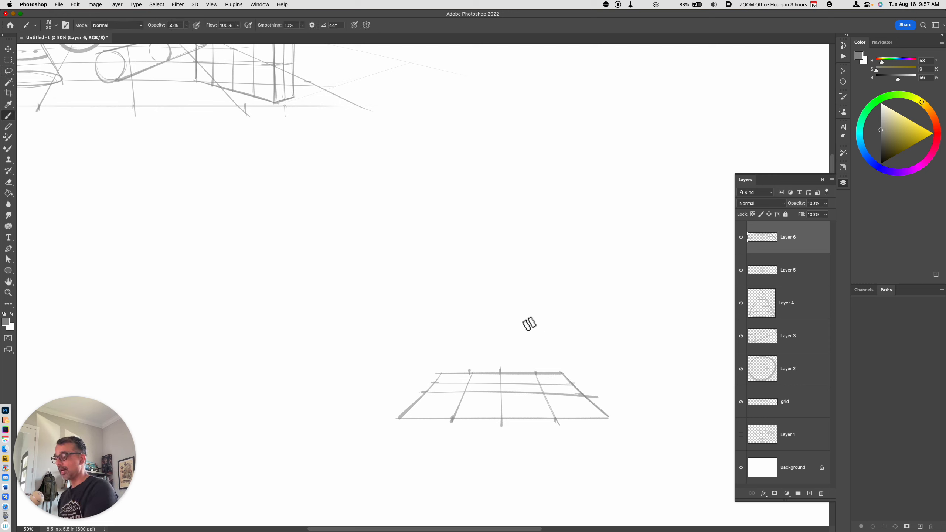
pyautogui.moveTo(386, 283); pyautogui.dragTo(630, 283)
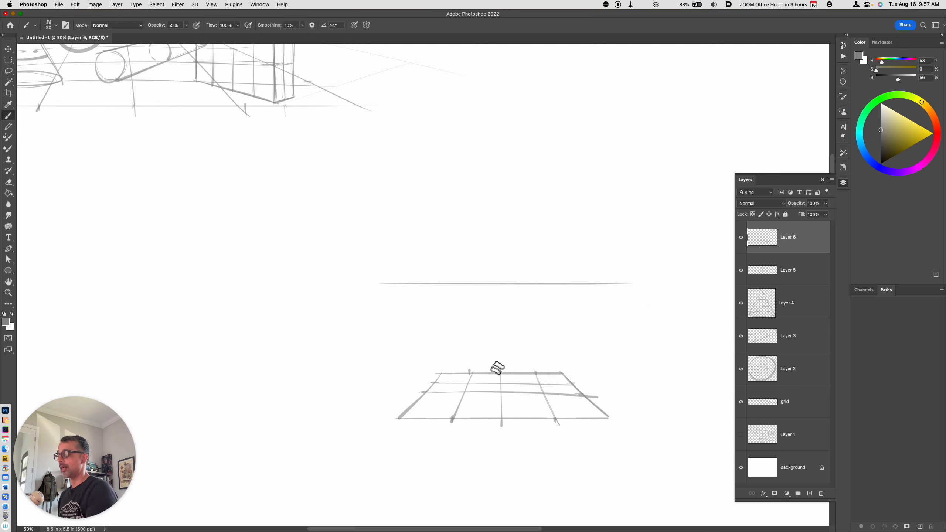
pyautogui.moveTo(490, 275); pyautogui.dragTo(478, 253)
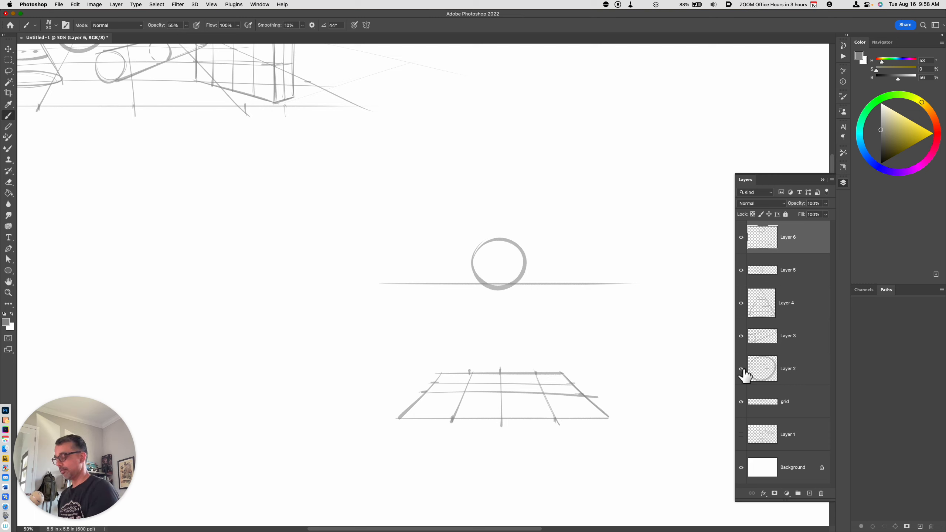
# - Lasso the horizontal line and circle and cut them from the layer
pyautogui.press('l')
pyautogui.moveTo(633, 328)
pyautogui.mouseDown()
pyautogui.moveTo(338, 281)
pyautogui.moveTo(683, 266)
pyautogui.mouseUp()
pyautogui.press('super+x')
# - Create a new layer and sketch a box in two-point perspective standing on the ground grid, its vertical edge facing forward
pyautogui.press('b')
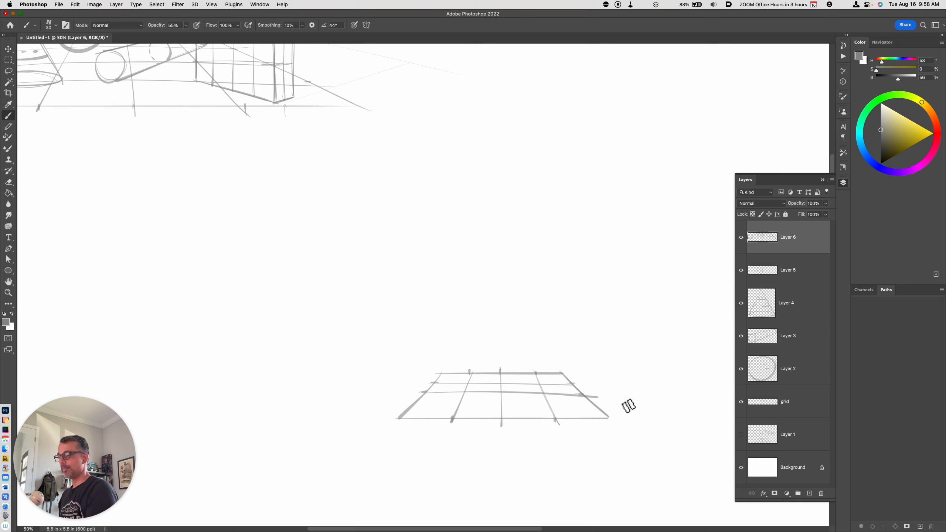
pyautogui.press('alt+shift+super+n')
pyautogui.moveTo(465, 348)
pyautogui.mouseDown()
pyautogui.moveTo(463, 395)
pyautogui.moveTo(506, 403)
pyautogui.mouseUp()
pyautogui.moveTo(461, 341)
pyautogui.mouseDown()
pyautogui.moveTo(505, 331)
pyautogui.moveTo(506, 403)
pyautogui.mouseUp()
pyautogui.moveTo(504, 335)
pyautogui.mouseDown()
pyautogui.moveTo(506, 403)
pyautogui.moveTo(558, 386)
pyautogui.mouseUp()
pyautogui.moveTo(506, 402); pyautogui.dragTo(558, 387)
pyautogui.moveTo(505, 332)
pyautogui.mouseDown()
pyautogui.moveTo(567, 349)
pyautogui.moveTo(557, 387)
pyautogui.mouseUp()
pyautogui.moveTo(555, 341)
pyautogui.mouseDown()
pyautogui.moveTo(557, 388)
pyautogui.moveTo(515, 410)
pyautogui.mouseUp()
# - Nudge the box slightly up and to the left with the Move tool to position it on the grid
pyautogui.press('v')
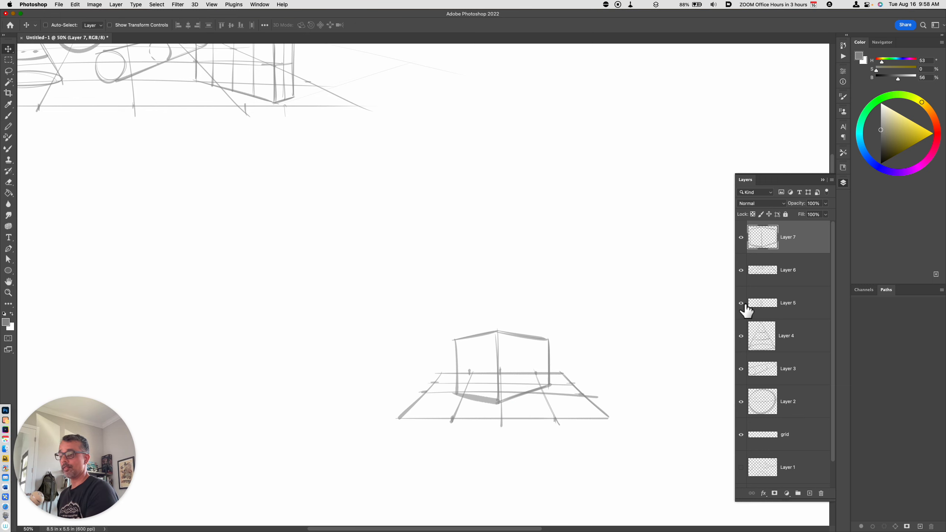
pyautogui.moveTo(514, 403); pyautogui.dragTo(511, 401)
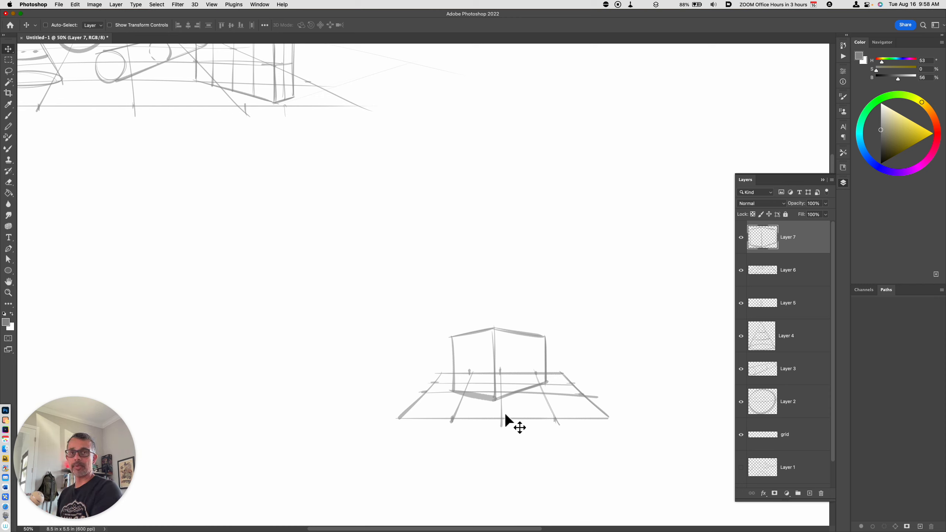
pyautogui.moveTo(505, 411); pyautogui.dragTo(506, 416)
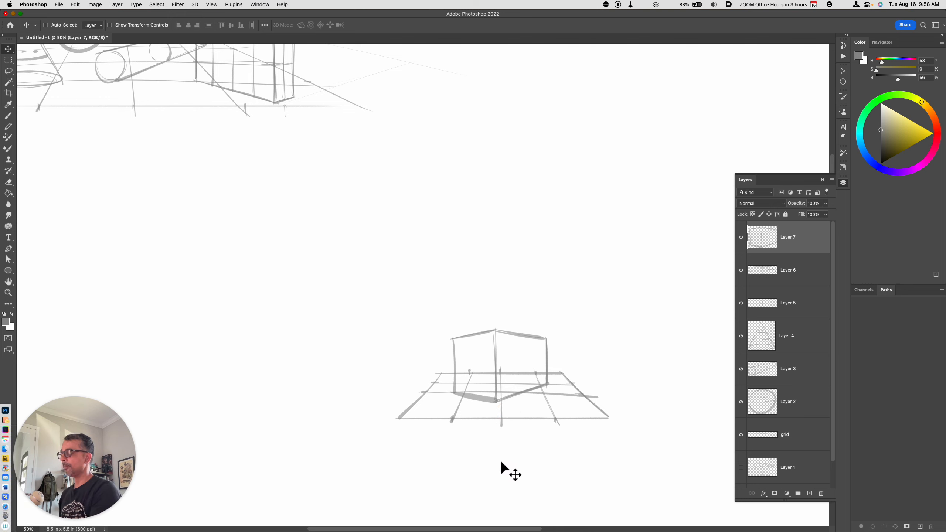
# - Create a new layer and draw a small sun with short rays above the right side of the box
pyautogui.press('alt+shift+super+n')
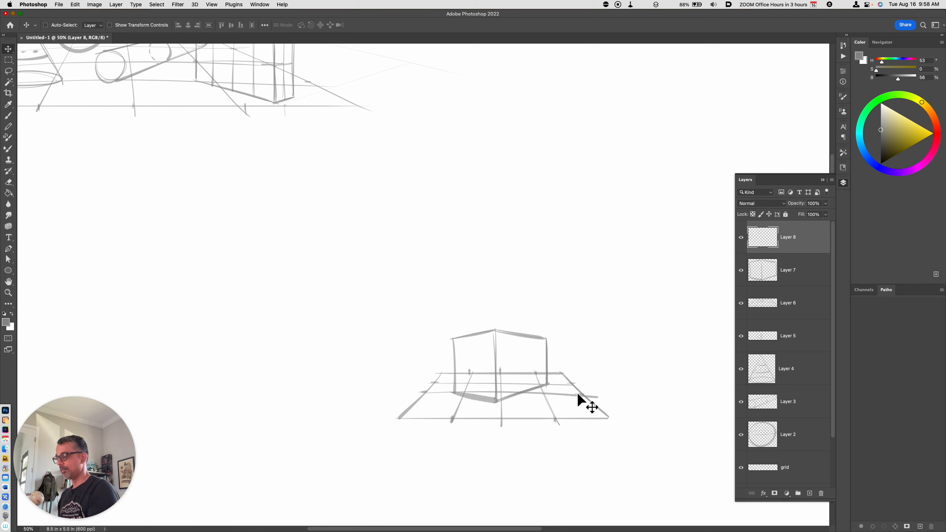
pyautogui.press('b')
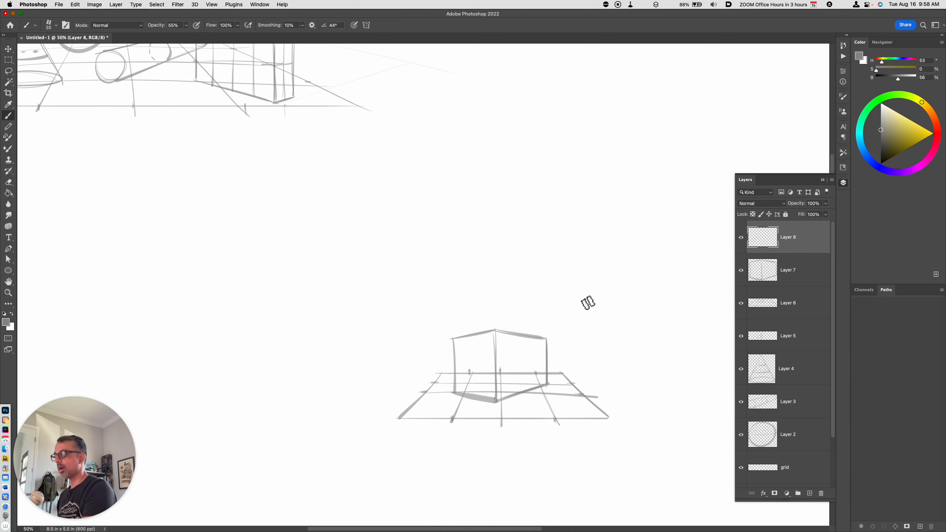
pyautogui.moveTo(584, 299)
pyautogui.mouseDown()
pyautogui.moveTo(595, 303)
pyautogui.moveTo(601, 290)
pyautogui.moveTo(609, 309)
pyautogui.moveTo(601, 325)
pyautogui.moveTo(575, 320)
pyautogui.mouseUp()
pyautogui.moveTo(573, 302); pyautogui.dragTo(578, 283)
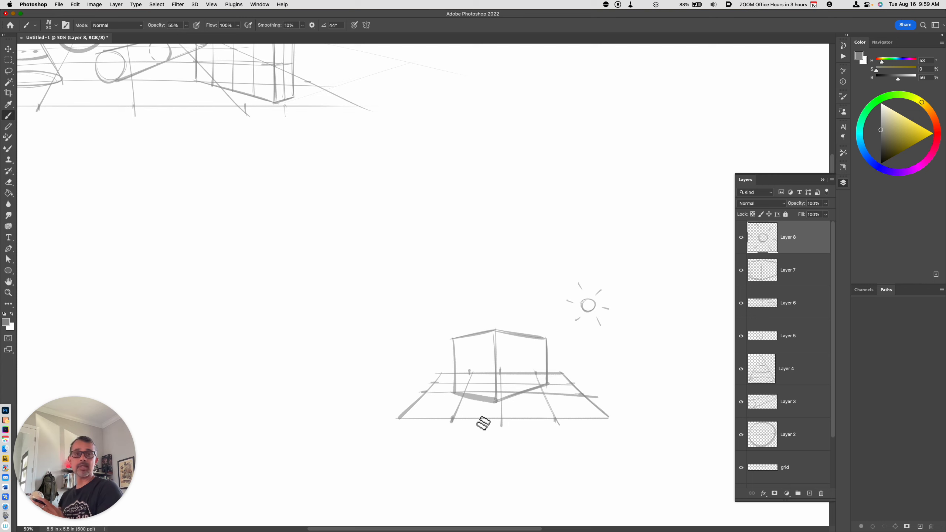
# - Add a new layer above the box's Layer 7 and sketch the outline of its cast shadow extending toward the lower left
pyautogui.click(789, 270)
pyautogui.click(741, 270)
pyautogui.click(742, 273)
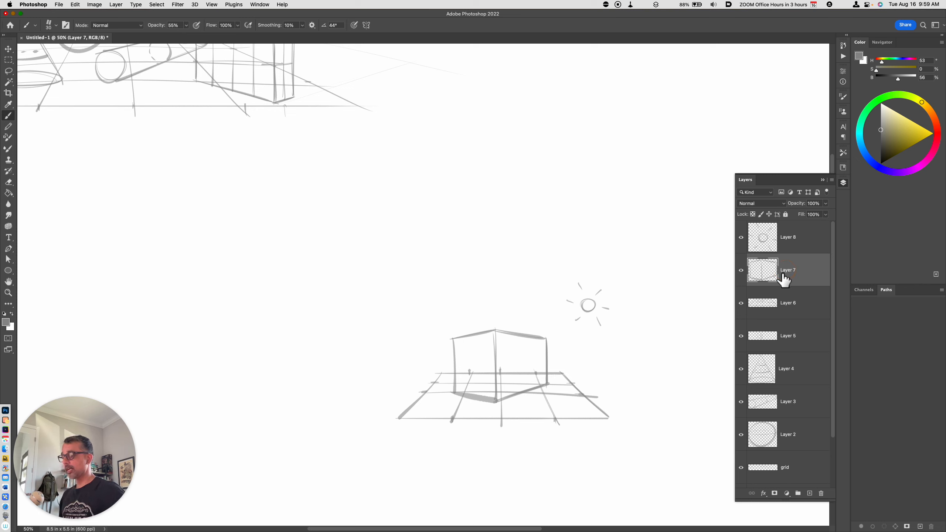
pyautogui.press('alt+shift+super+n')
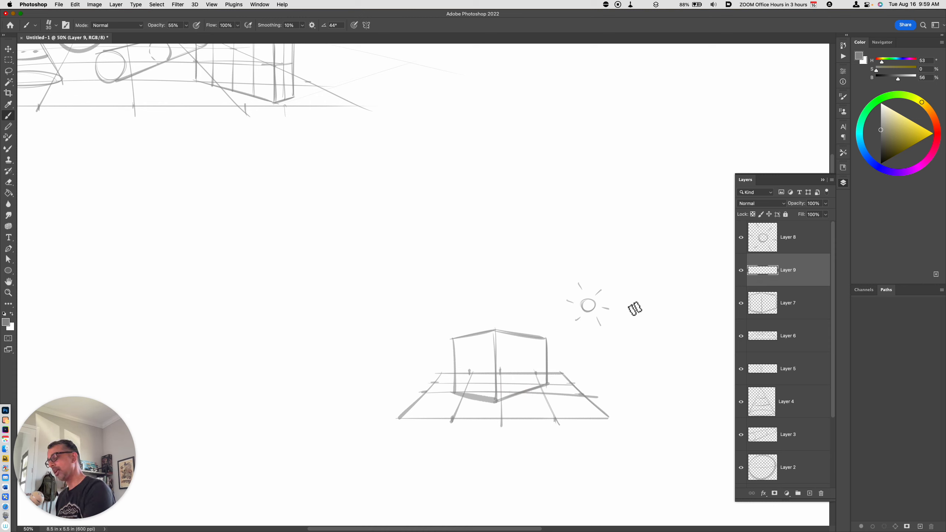
pyautogui.moveTo(495, 400); pyautogui.dragTo(408, 445)
pyautogui.moveTo(461, 396)
pyautogui.mouseDown()
pyautogui.moveTo(371, 420)
pyautogui.moveTo(423, 443)
pyautogui.mouseUp()
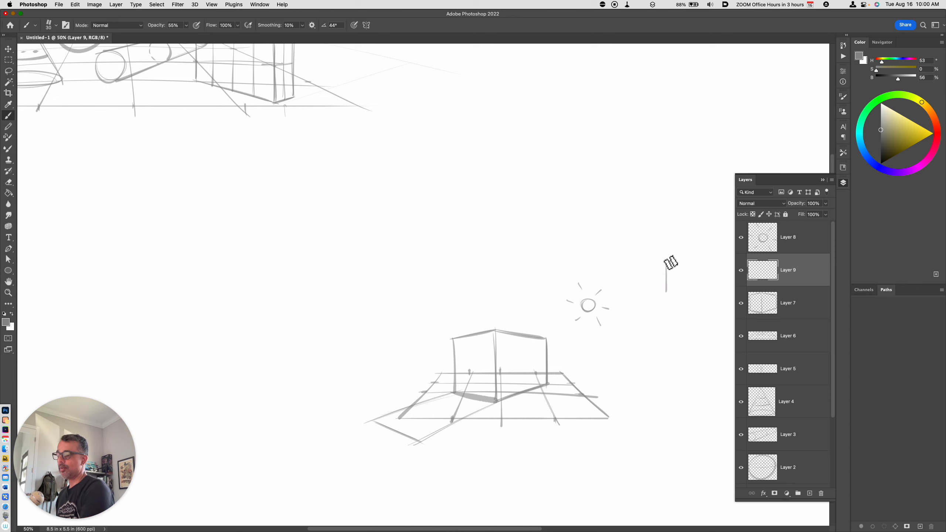
# - Undo the stray vertical stroke and sketch a small trapezoid to the right of the sun
pyautogui.press('super+z')
pyautogui.moveTo(664, 285)
pyautogui.mouseDown()
pyautogui.moveTo(670, 261)
pyautogui.moveTo(699, 262)
pyautogui.moveTo(706, 286)
pyautogui.moveTo(659, 287)
pyautogui.mouseUp()
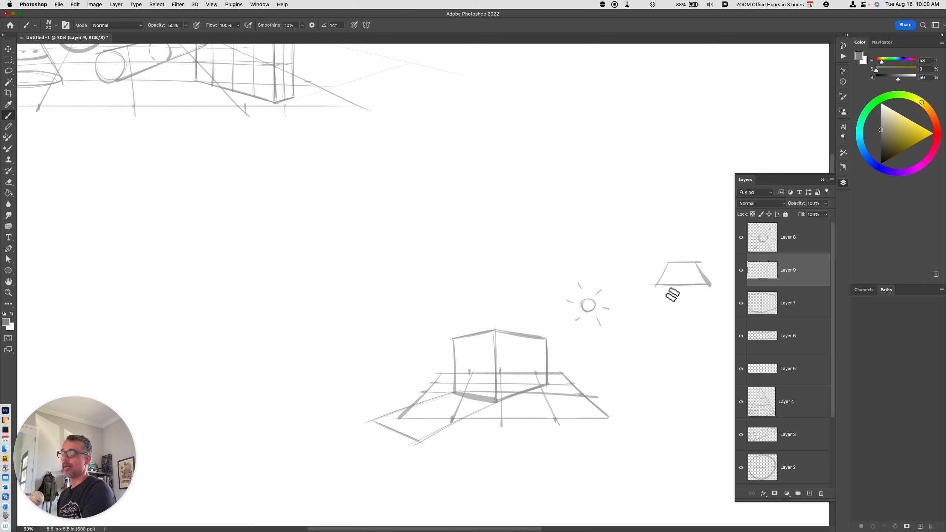
pyautogui.moveTo(665, 278)
pyautogui.mouseDown()
pyautogui.moveTo(680, 269)
pyautogui.moveTo(658, 278)
pyautogui.moveTo(689, 274)
pyautogui.moveTo(680, 265)
pyautogui.moveTo(688, 269)
pyautogui.moveTo(680, 283)
pyautogui.moveTo(697, 291)
pyautogui.mouseUp()
pyautogui.press('super+z')
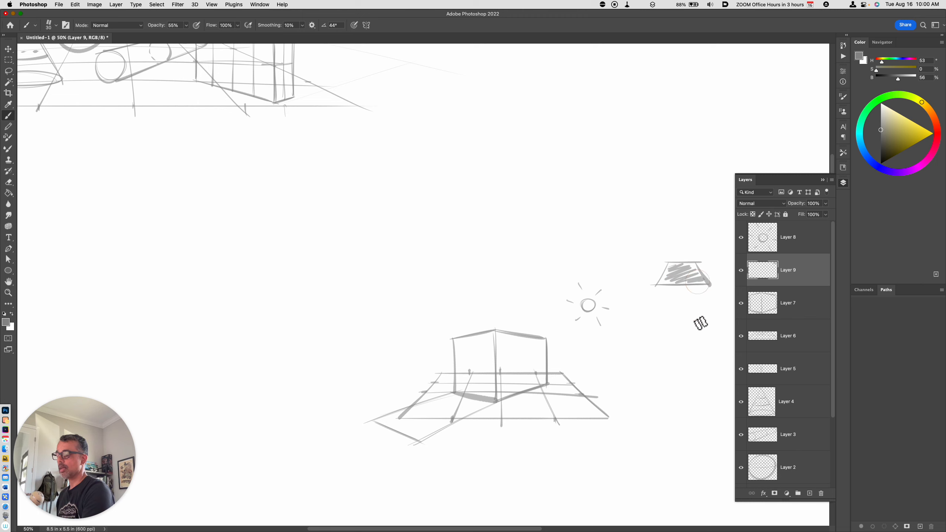
pyautogui.moveTo(659, 349); pyautogui.dragTo(624, 365)
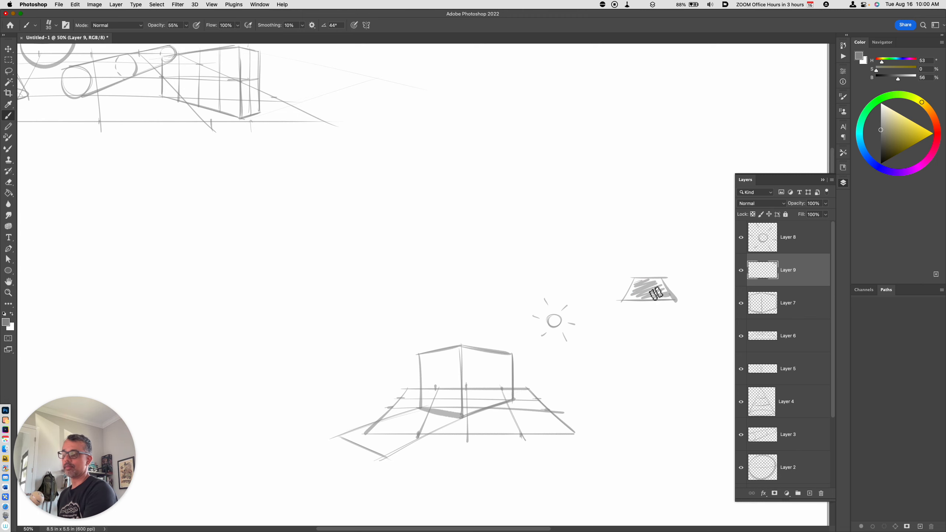
pyautogui.moveTo(660, 220)
pyautogui.mouseDown()
pyautogui.moveTo(607, 220)
pyautogui.moveTo(631, 246)
pyautogui.mouseUp()
pyautogui.moveTo(618, 214); pyautogui.dragTo(605, 240)
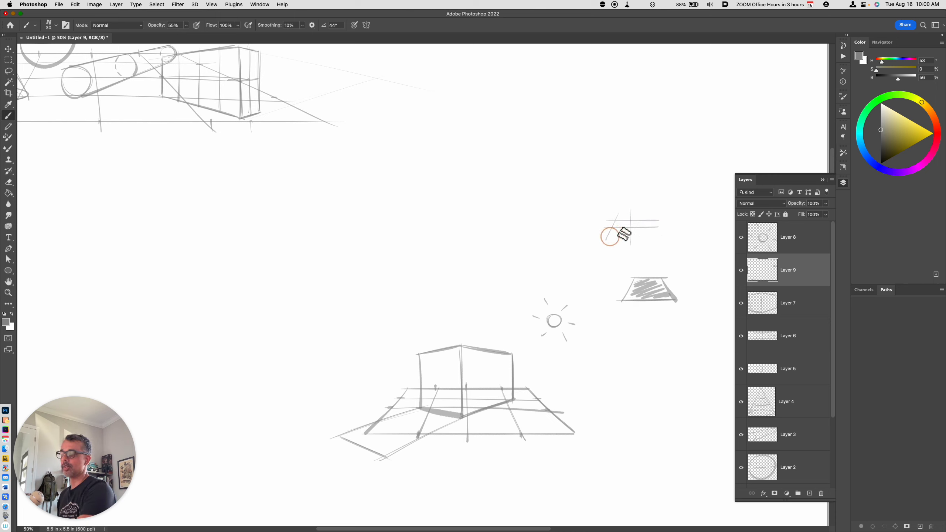
pyautogui.press('super+z')
pyautogui.press('super+z')
pyautogui.press('super+z')
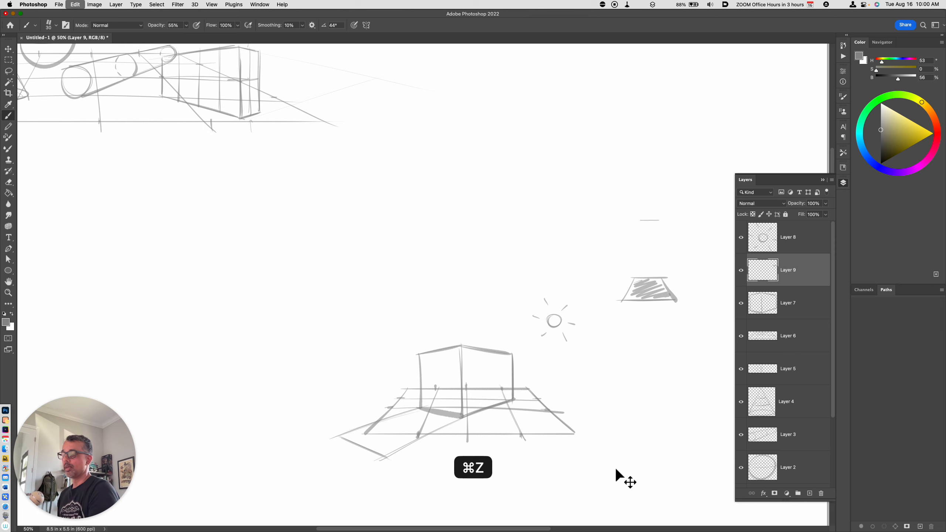
pyautogui.press('super+z')
# - Hatch the small trapezoid with horizontal lines and sketch a second one below it filled with converging lines
pyautogui.moveTo(658, 280)
pyautogui.mouseDown()
pyautogui.moveTo(630, 284)
pyautogui.moveTo(667, 285)
pyautogui.moveTo(624, 295)
pyautogui.moveTo(675, 298)
pyautogui.mouseUp()
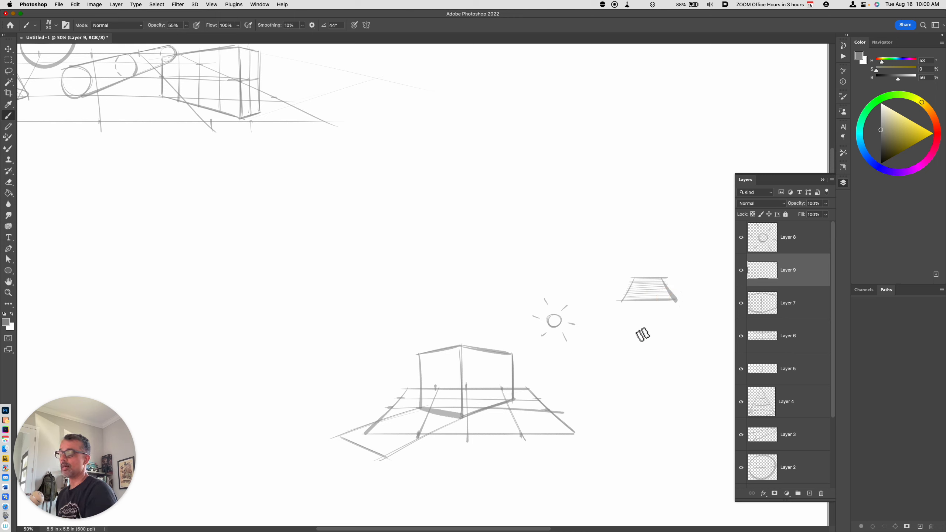
pyautogui.moveTo(633, 328)
pyautogui.mouseDown()
pyautogui.moveTo(644, 343)
pyautogui.moveTo(634, 334)
pyautogui.moveTo(686, 352)
pyautogui.mouseUp()
pyautogui.moveTo(617, 351)
pyautogui.mouseDown()
pyautogui.moveTo(685, 352)
pyautogui.moveTo(624, 353)
pyautogui.moveTo(674, 351)
pyautogui.mouseUp()
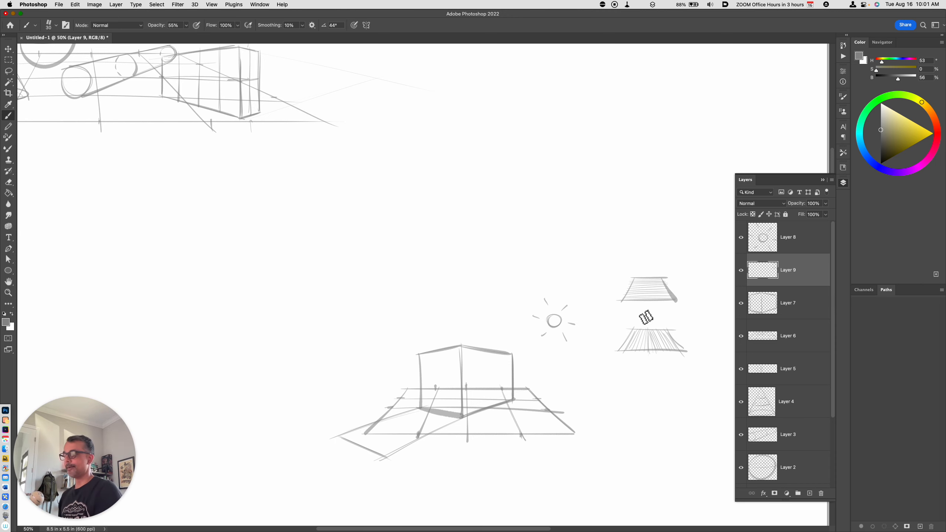
# - Append the default brushes to the list of brush presets
pyautogui.moveTo(492, 428); pyautogui.dragTo(542, 425)
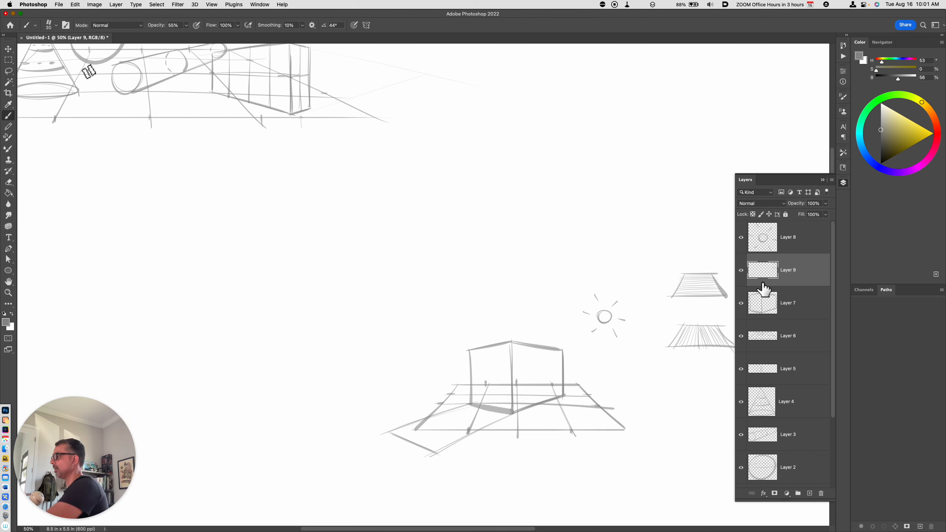
pyautogui.click(49, 25)
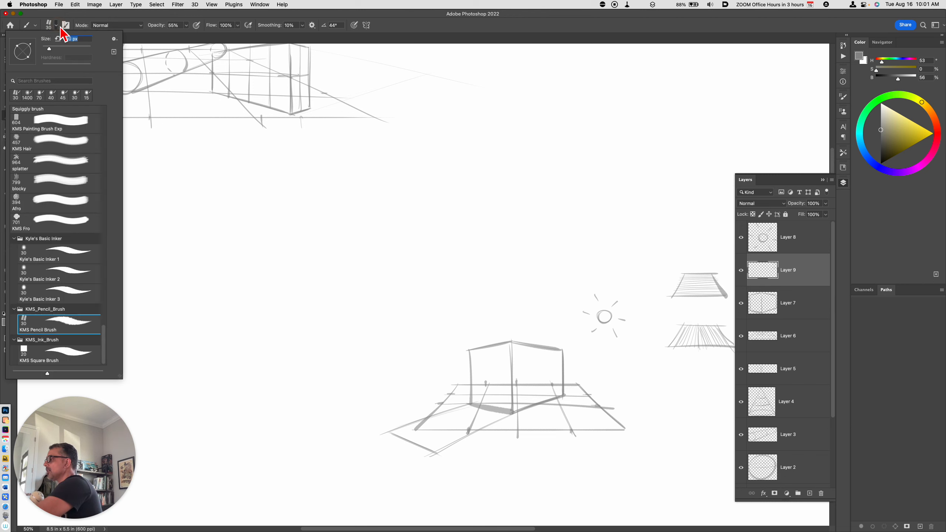
pyautogui.moveTo(103, 336); pyautogui.dragTo(102, 107)
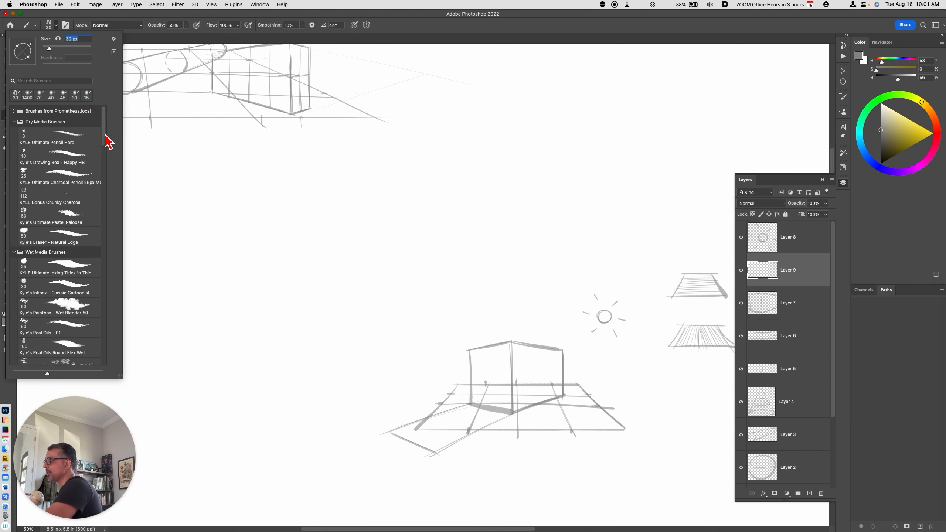
pyautogui.moveTo(105, 143); pyautogui.dragTo(108, 363)
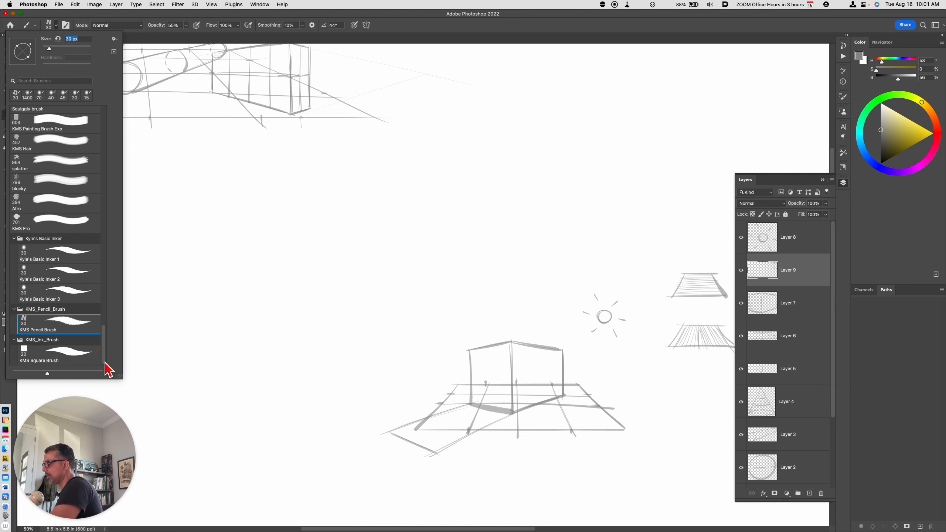
pyautogui.click(36, 25)
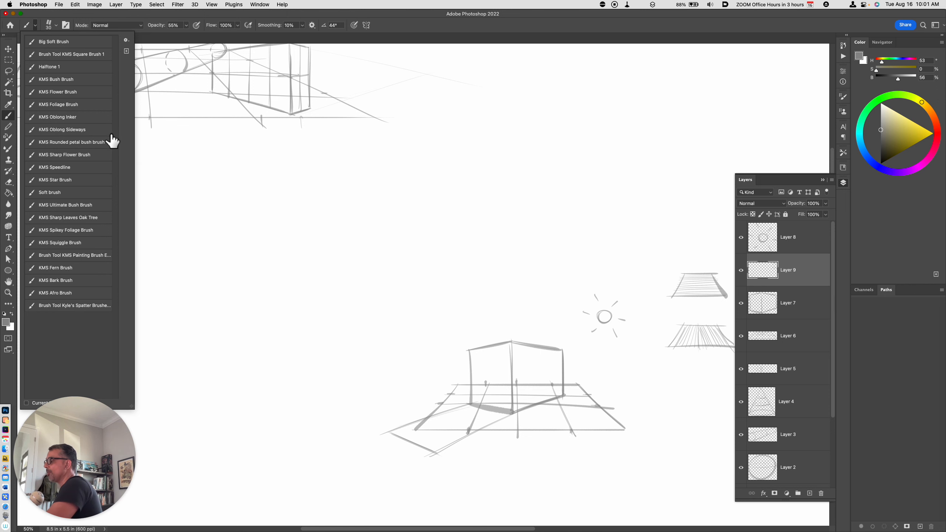
pyautogui.click(56, 26)
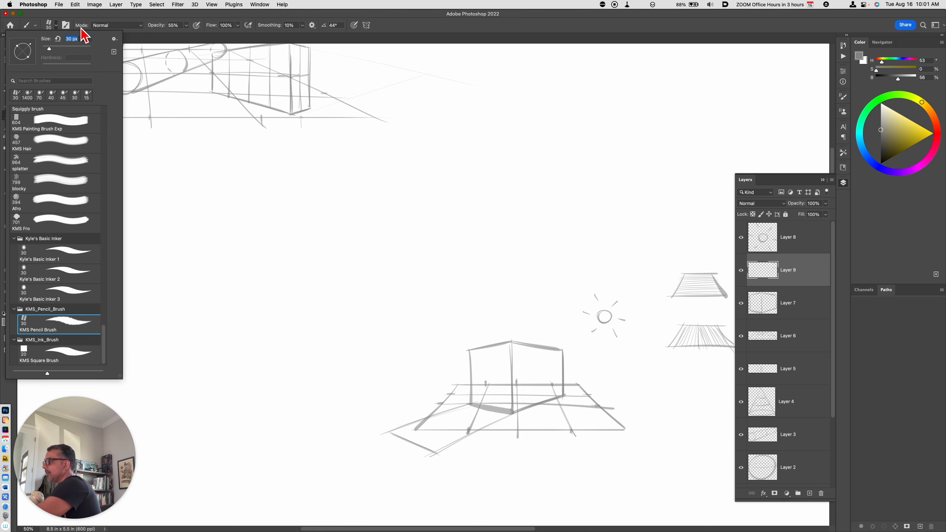
pyautogui.moveTo(111, 350); pyautogui.dragTo(110, 99)
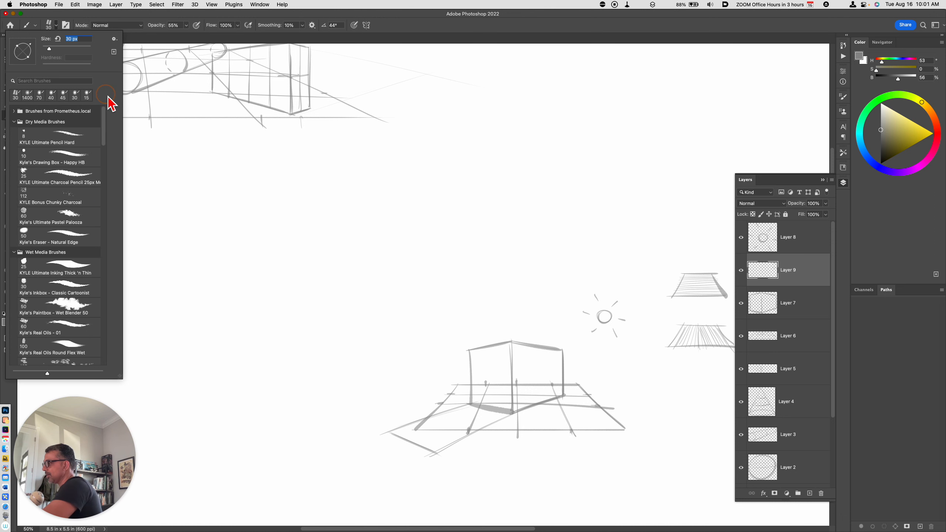
pyautogui.click(114, 39)
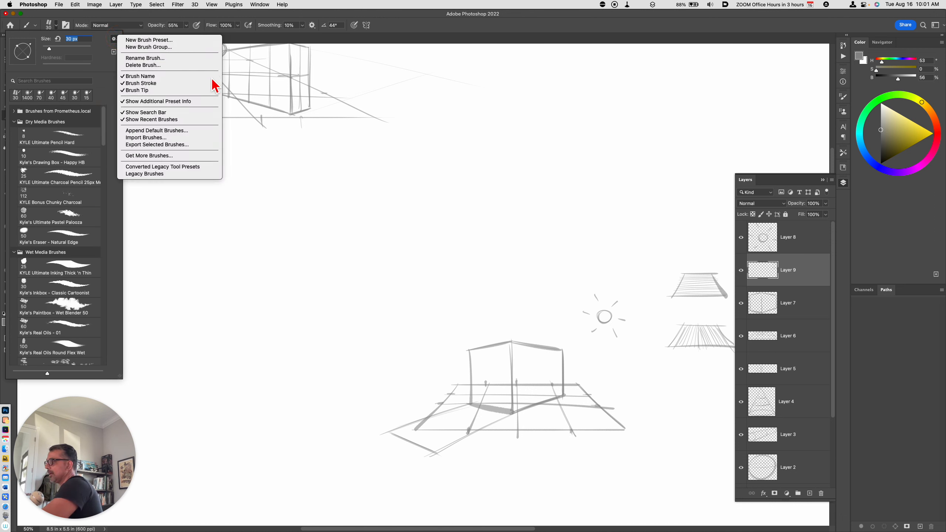
pyautogui.click(193, 131)
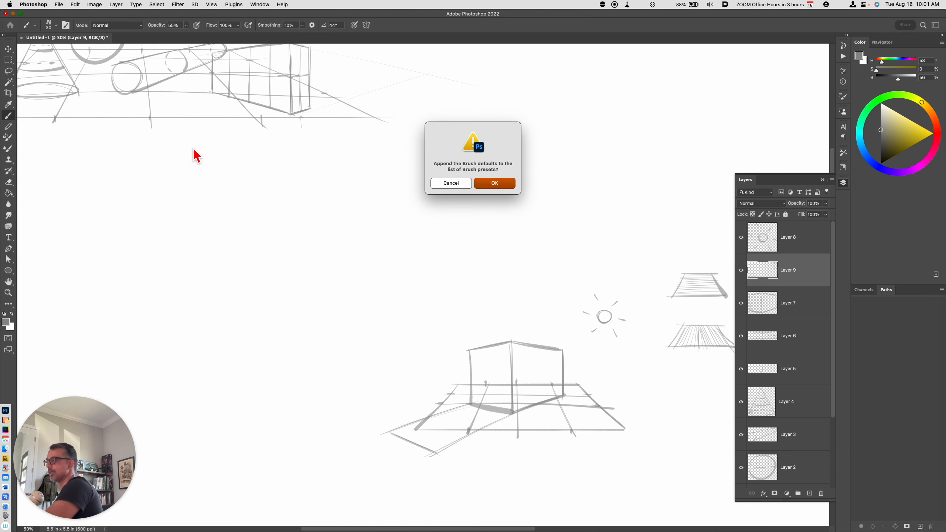
pyautogui.click(491, 187)
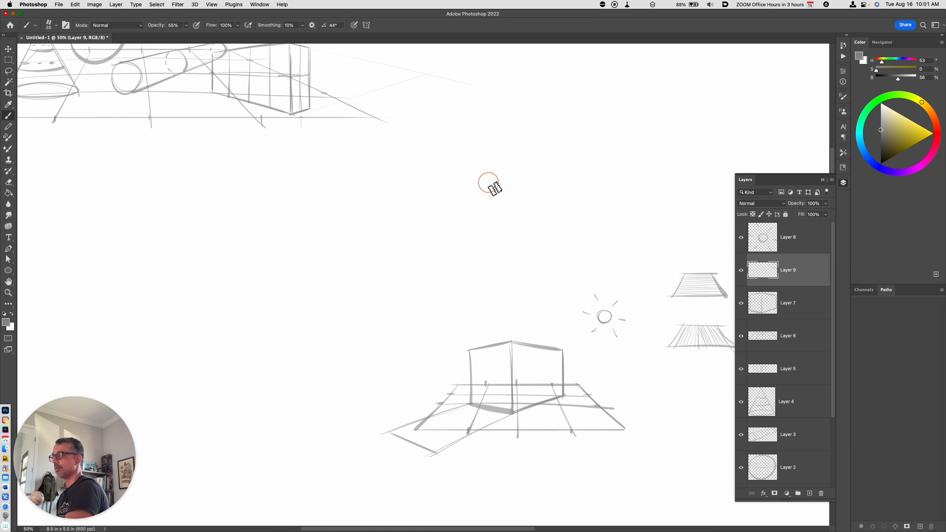
# - Choose the Soft Round Pressure Opacity brush from the General Brushes group
pyautogui.click(57, 25)
pyautogui.scroll(-3, 108, 338)
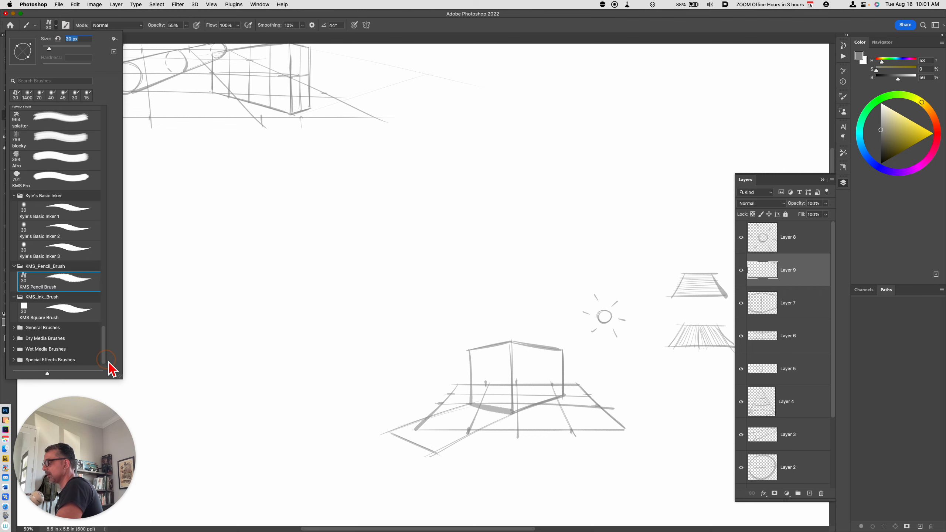
pyautogui.click(14, 327)
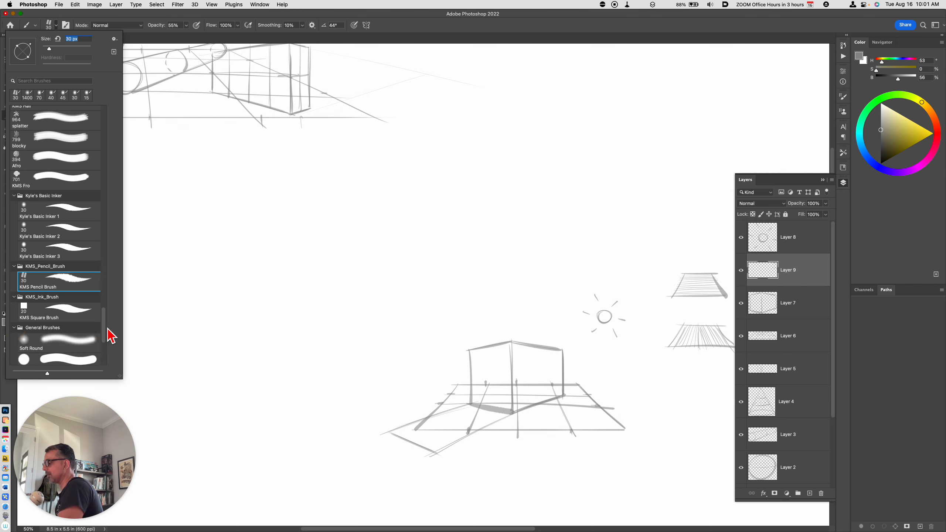
pyautogui.scroll(-3, 109, 344)
pyautogui.scroll(-4, 109, 344)
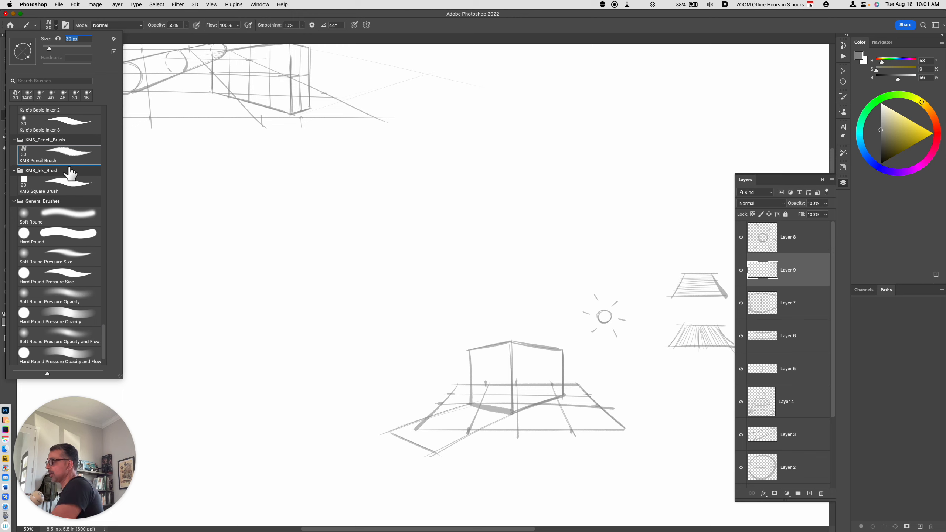
pyautogui.click(84, 300)
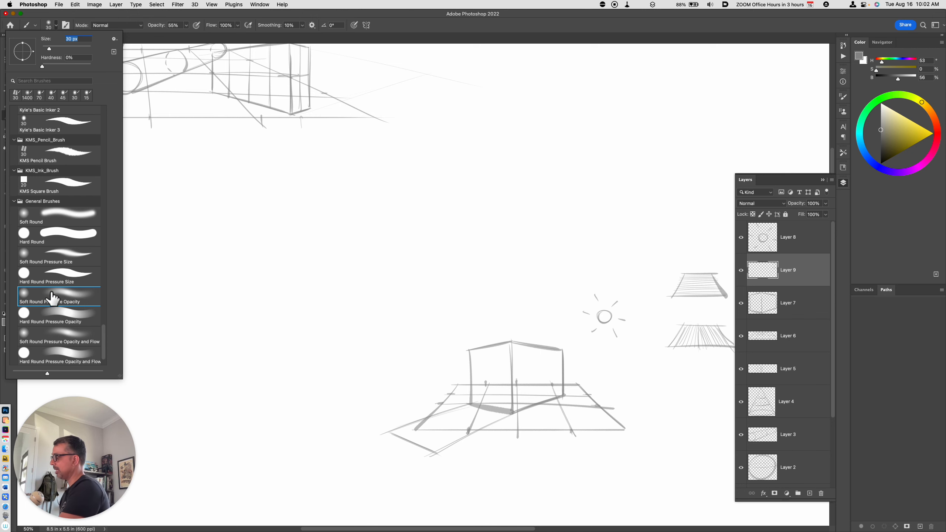
# - Fill the box's cast shadow outline with soft mid-grey shading on Layer 9
pyautogui.click(478, 407)
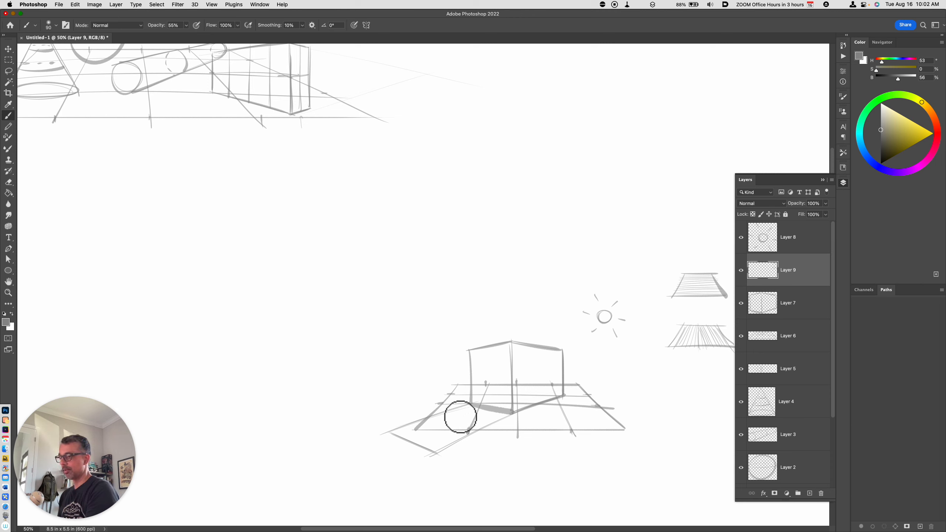
pyautogui.moveTo(476, 405)
pyautogui.mouseDown()
pyautogui.moveTo(415, 436)
pyautogui.moveTo(494, 409)
pyautogui.moveTo(442, 437)
pyautogui.moveTo(500, 414)
pyautogui.moveTo(442, 440)
pyautogui.moveTo(489, 423)
pyautogui.moveTo(462, 426)
pyautogui.moveTo(488, 410)
pyautogui.moveTo(421, 429)
pyautogui.moveTo(458, 410)
pyautogui.moveTo(392, 437)
pyautogui.moveTo(478, 408)
pyautogui.moveTo(400, 432)
pyautogui.moveTo(513, 411)
pyautogui.mouseUp()
pyautogui.moveTo(474, 403)
pyautogui.mouseDown()
pyautogui.moveTo(407, 434)
pyautogui.moveTo(500, 411)
pyautogui.moveTo(447, 436)
pyautogui.moveTo(466, 433)
pyautogui.moveTo(511, 411)
pyautogui.moveTo(431, 450)
pyautogui.moveTo(504, 423)
pyautogui.moveTo(460, 414)
pyautogui.moveTo(474, 406)
pyautogui.moveTo(413, 428)
pyautogui.moveTo(472, 407)
pyautogui.moveTo(514, 414)
pyautogui.moveTo(422, 452)
pyautogui.moveTo(478, 425)
pyautogui.moveTo(414, 464)
pyautogui.mouseUp()
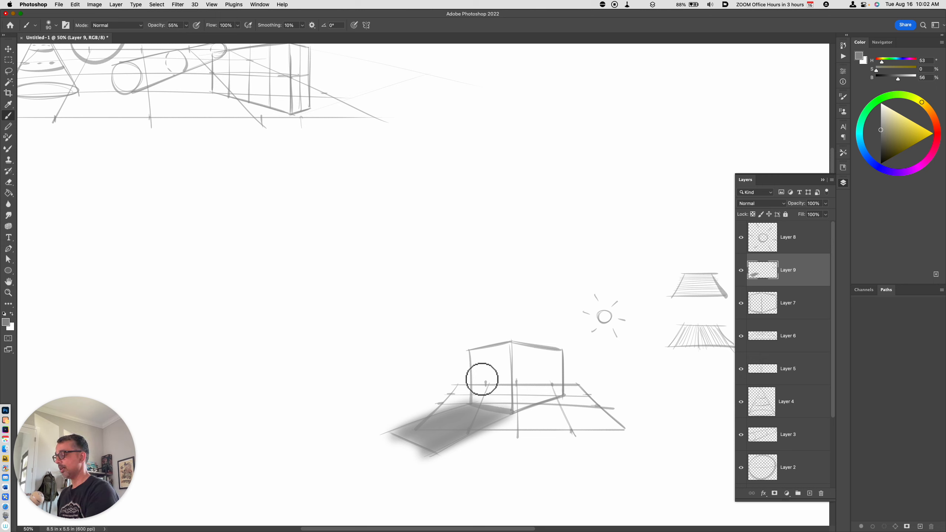
# - Shade the box's left face in the same grey with a smaller 70 px brush
pyautogui.press('[')
pyautogui.press('[')
pyautogui.moveTo(473, 356)
pyautogui.mouseDown()
pyautogui.moveTo(483, 407)
pyautogui.moveTo(484, 352)
pyautogui.moveTo(488, 403)
pyautogui.moveTo(495, 347)
pyautogui.moveTo(505, 399)
pyautogui.moveTo(508, 348)
pyautogui.moveTo(509, 411)
pyautogui.moveTo(477, 378)
pyautogui.moveTo(471, 354)
pyautogui.moveTo(474, 406)
pyautogui.moveTo(492, 353)
pyautogui.moveTo(498, 388)
pyautogui.moveTo(489, 349)
pyautogui.mouseUp()
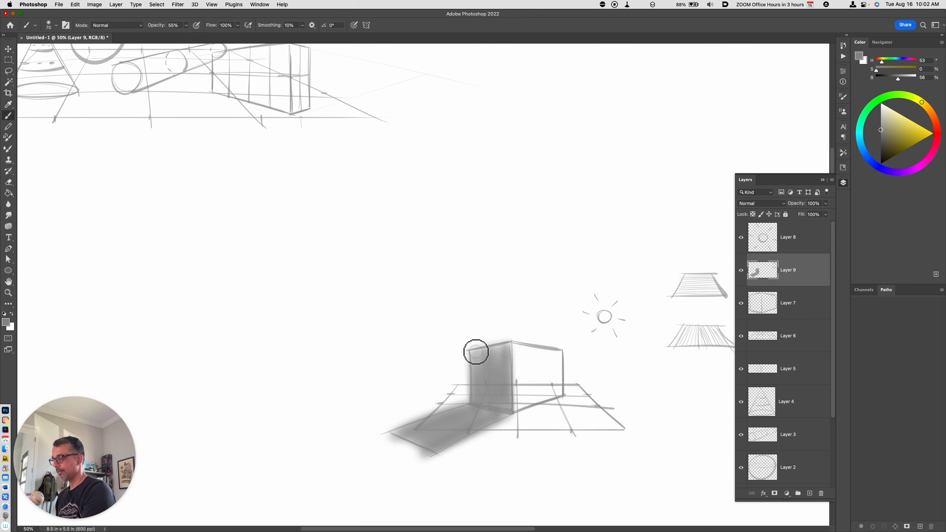
# - Set the brush colour to a darker grey of 35% brightness and darken the box's left face
pyautogui.click(876, 139)
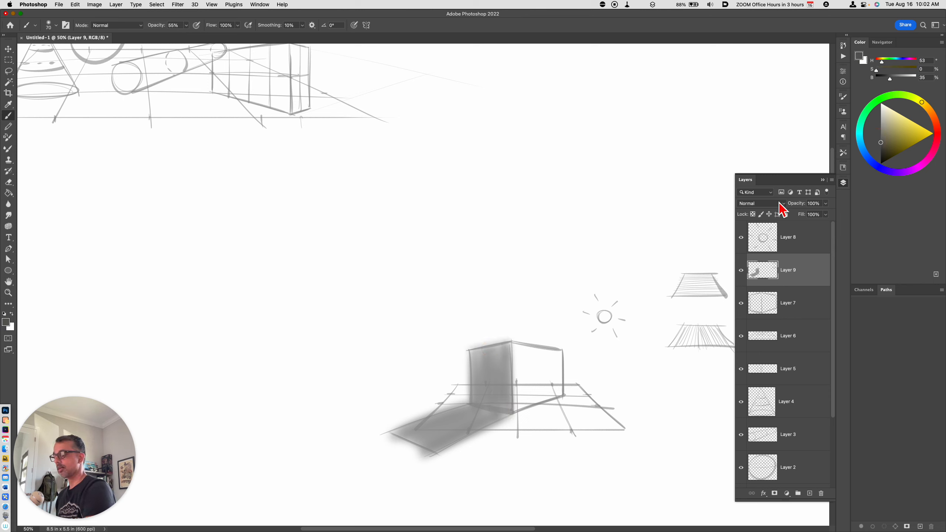
pyautogui.moveTo(477, 387); pyautogui.dragTo(476, 395)
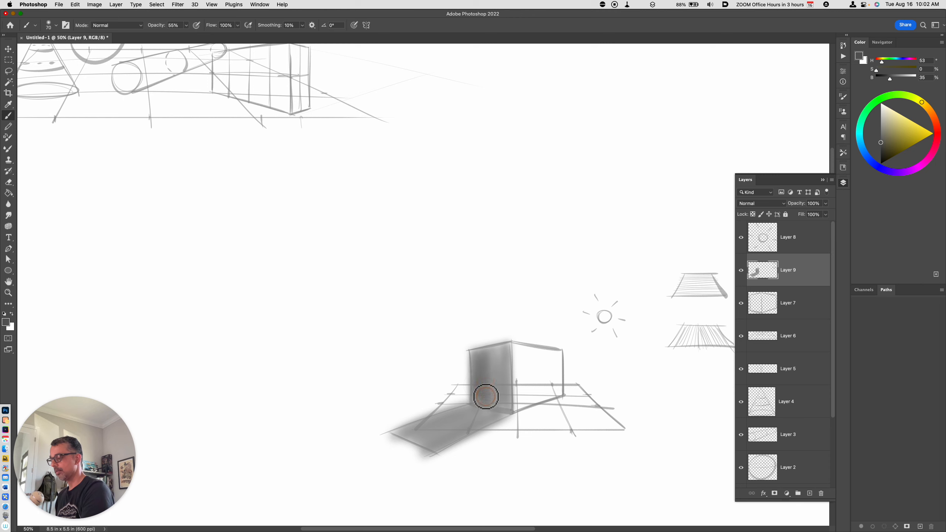
pyautogui.moveTo(495, 376)
pyautogui.mouseDown()
pyautogui.moveTo(504, 347)
pyautogui.moveTo(508, 405)
pyautogui.moveTo(507, 379)
pyautogui.moveTo(506, 397)
pyautogui.moveTo(483, 404)
pyautogui.moveTo(490, 408)
pyautogui.moveTo(485, 401)
pyautogui.moveTo(507, 406)
pyautogui.moveTo(472, 360)
pyautogui.moveTo(475, 384)
pyautogui.moveTo(480, 357)
pyautogui.moveTo(470, 353)
pyautogui.moveTo(510, 344)
pyautogui.moveTo(508, 422)
pyautogui.moveTo(470, 350)
pyautogui.mouseUp()
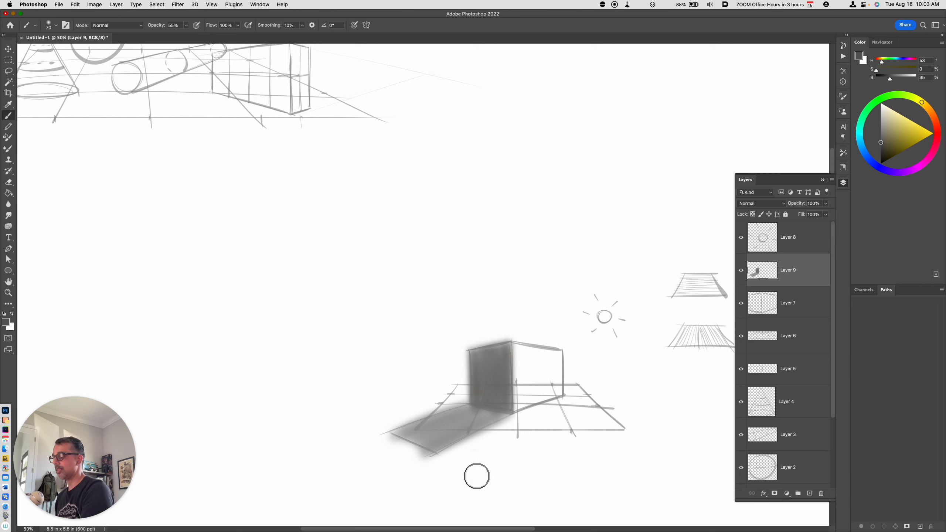
# - Deepen the cast shadow close to the box's base so that it fades toward its far end
pyautogui.moveTo(485, 403)
pyautogui.mouseDown()
pyautogui.moveTo(450, 411)
pyautogui.moveTo(483, 397)
pyautogui.moveTo(454, 412)
pyautogui.moveTo(455, 424)
pyautogui.moveTo(472, 423)
pyautogui.mouseUp()
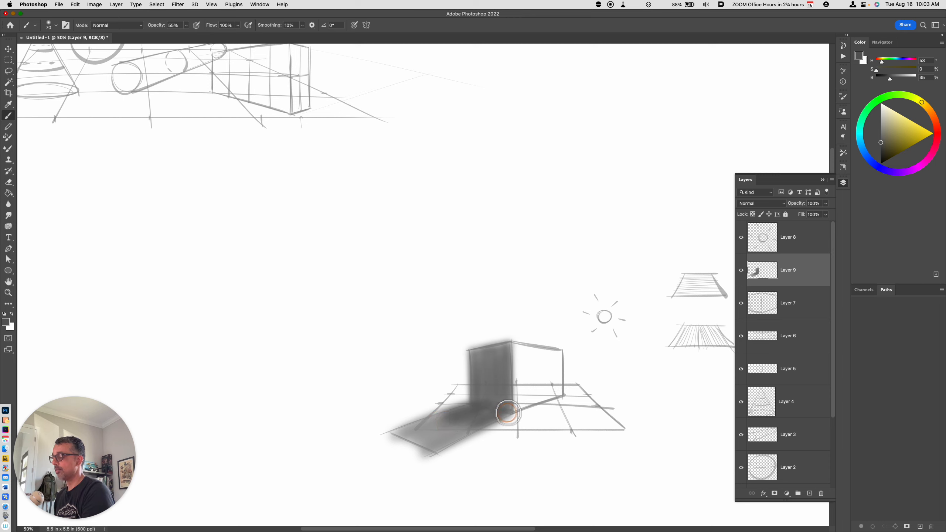
pyautogui.moveTo(446, 421)
pyautogui.mouseDown()
pyautogui.moveTo(423, 431)
pyautogui.moveTo(439, 453)
pyautogui.mouseUp()
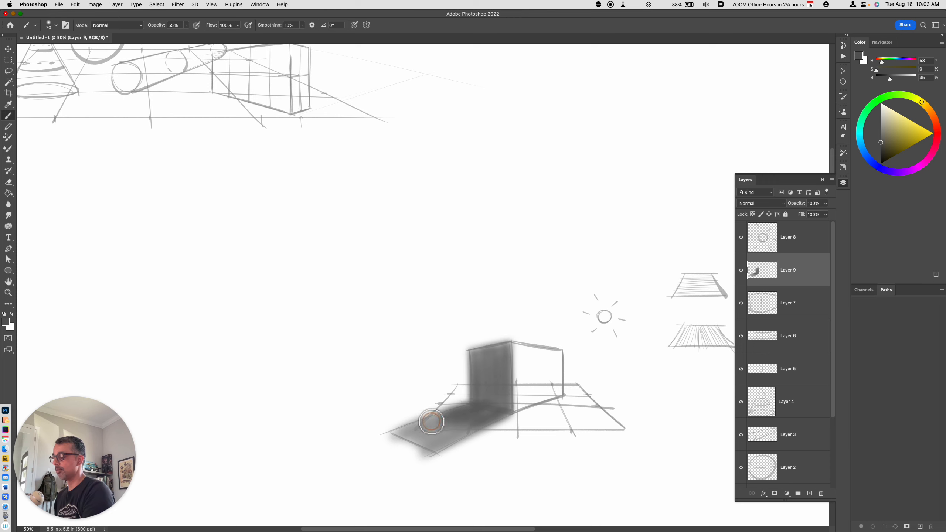
pyautogui.moveTo(473, 410)
pyautogui.mouseDown()
pyautogui.moveTo(507, 409)
pyautogui.moveTo(439, 453)
pyautogui.mouseUp()
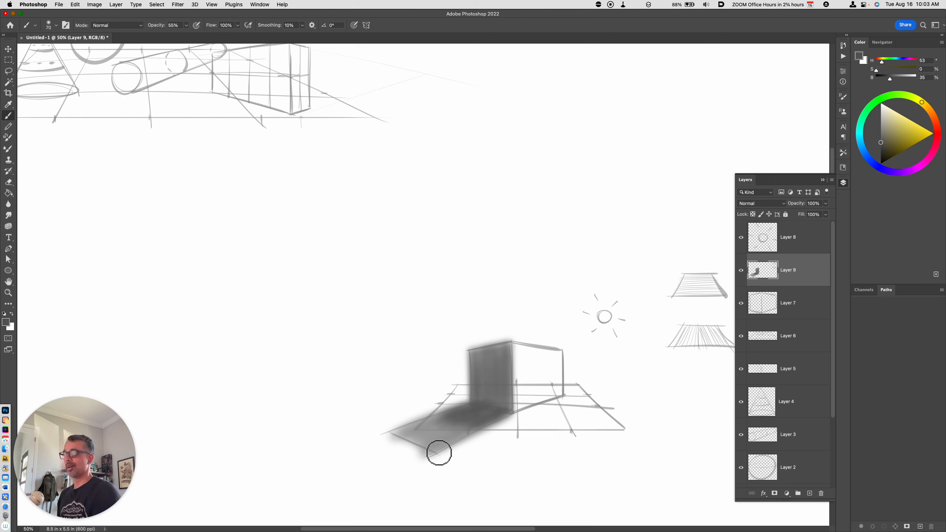
pyautogui.moveTo(483, 413); pyautogui.dragTo(504, 415)
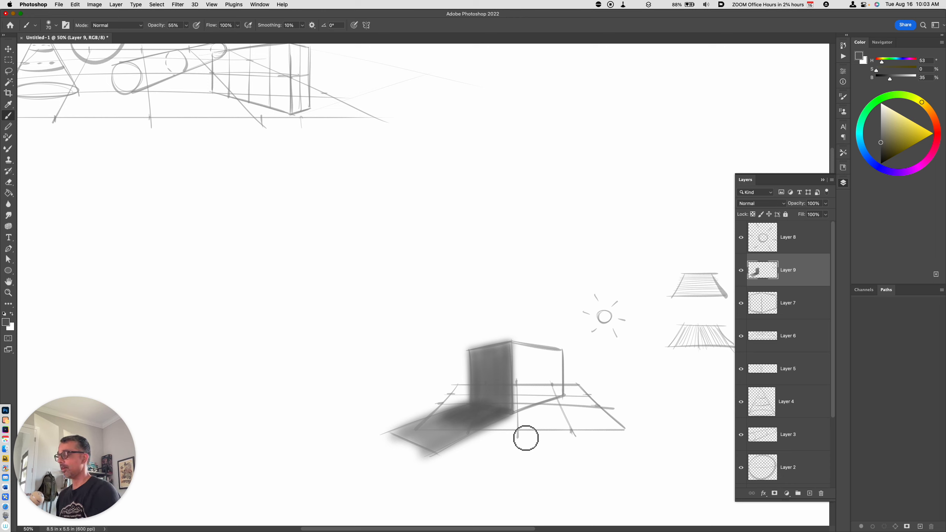
pyautogui.moveTo(470, 412); pyautogui.dragTo(499, 424)
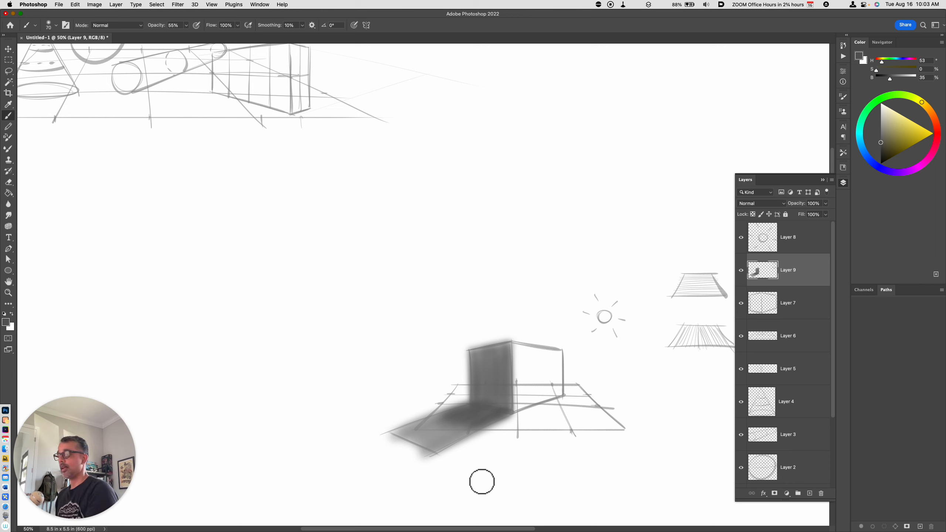
# - Set the brush colour to 28% brightness grey and darken the box's left face further
pyautogui.click(881, 146)
pyautogui.moveTo(475, 355)
pyautogui.mouseDown()
pyautogui.moveTo(480, 390)
pyautogui.moveTo(485, 355)
pyautogui.moveTo(493, 403)
pyautogui.mouseUp()
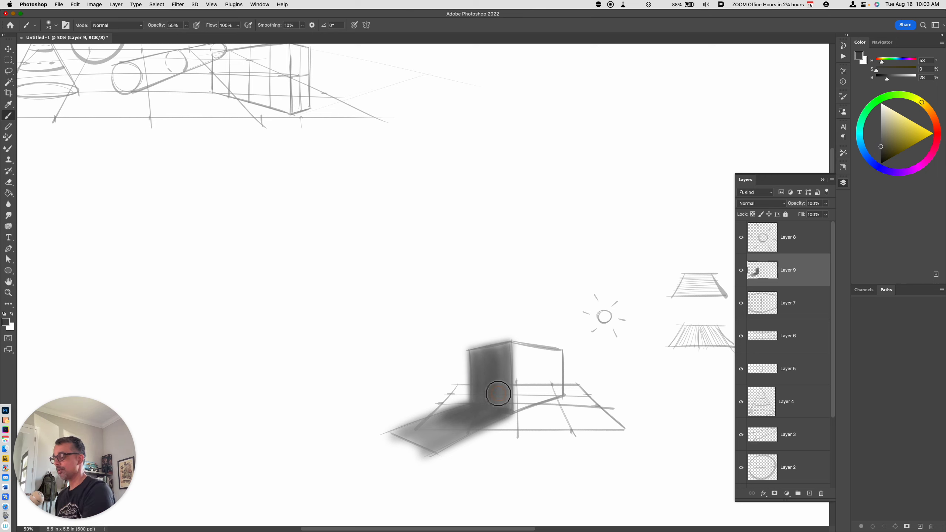
pyautogui.press('[')
pyautogui.press('[')
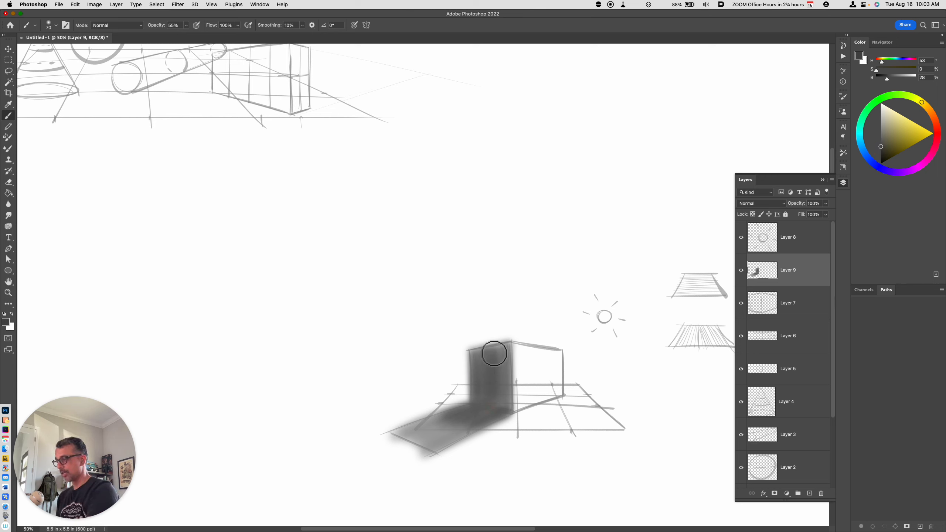
pyautogui.press(']')
pyautogui.press(']')
pyautogui.press(']')
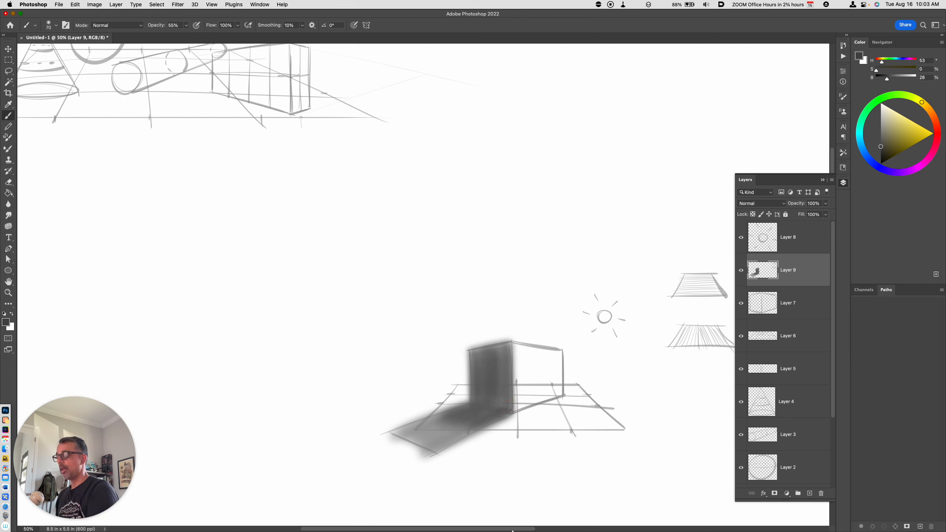
# - Lasso and cut away the soft shading spilling past the top and outer left edges of the box's dark face
pyautogui.press('l')
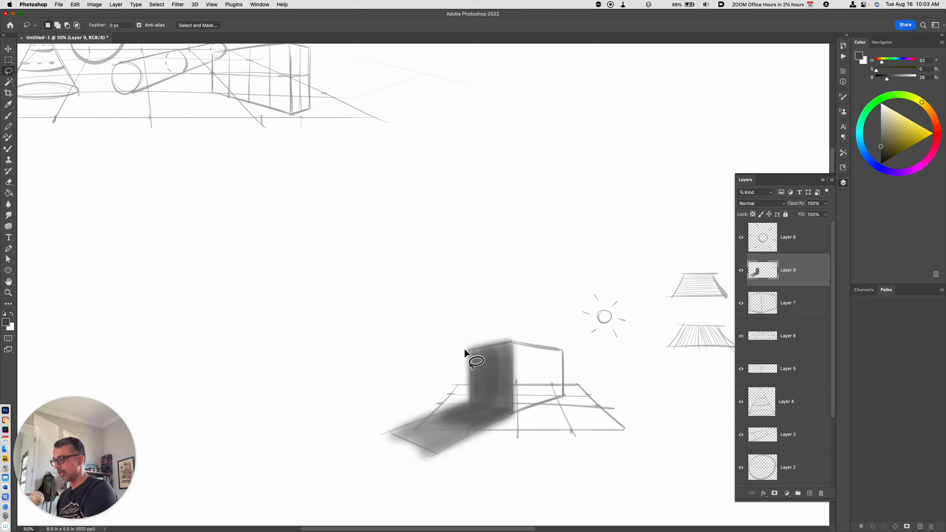
pyautogui.moveTo(464, 351)
pyautogui.mouseDown()
pyautogui.moveTo(514, 338)
pyautogui.moveTo(486, 323)
pyautogui.moveTo(463, 329)
pyautogui.moveTo(459, 351)
pyautogui.mouseUp()
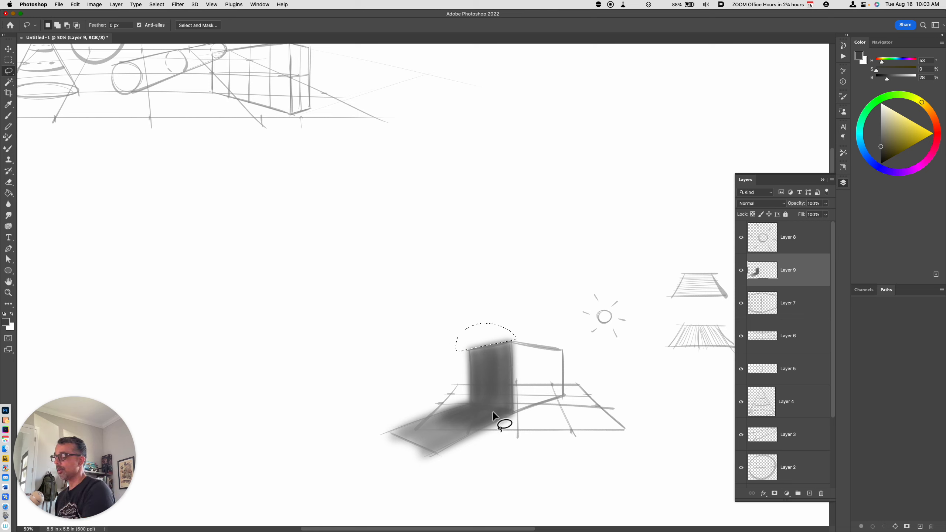
pyautogui.press('super+x')
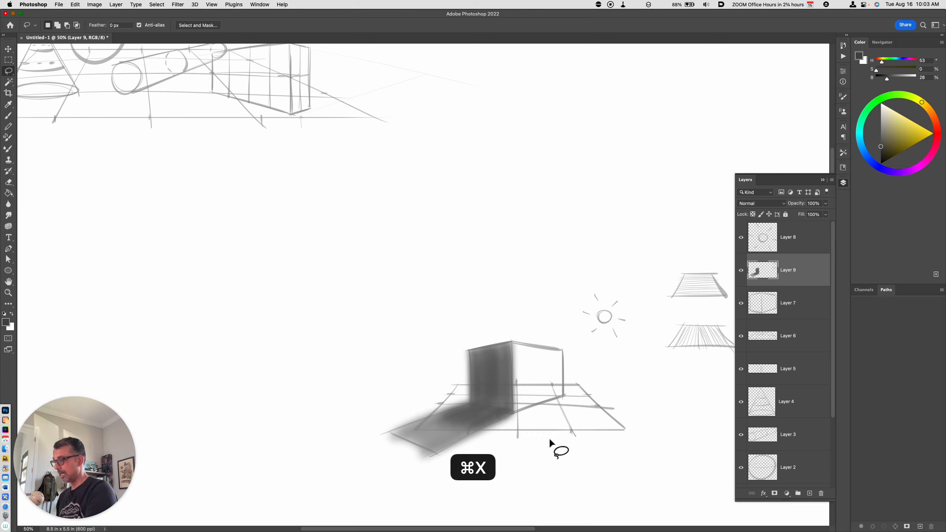
pyautogui.click(469, 347)
pyautogui.moveTo(470, 401); pyautogui.dragTo(448, 376)
pyautogui.press('super+x')
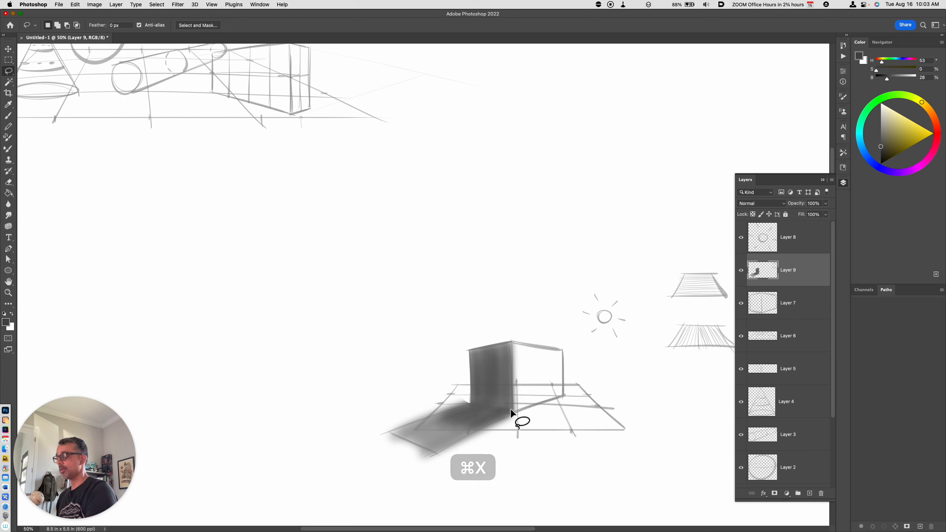
# - Lasso and cut away the shading overflowing the cast shadow's upper edge, lower edge and far end
pyautogui.moveTo(463, 384)
pyautogui.mouseDown()
pyautogui.moveTo(379, 433)
pyautogui.moveTo(461, 396)
pyautogui.mouseUp()
pyautogui.press('super+x')
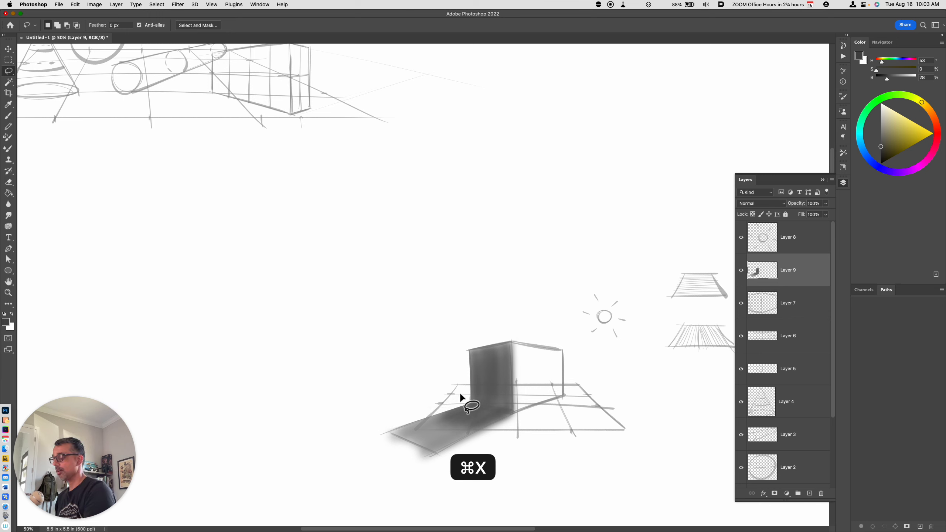
pyautogui.moveTo(514, 413)
pyautogui.mouseDown()
pyautogui.moveTo(424, 456)
pyautogui.moveTo(563, 420)
pyautogui.mouseUp()
pyautogui.press('super+x')
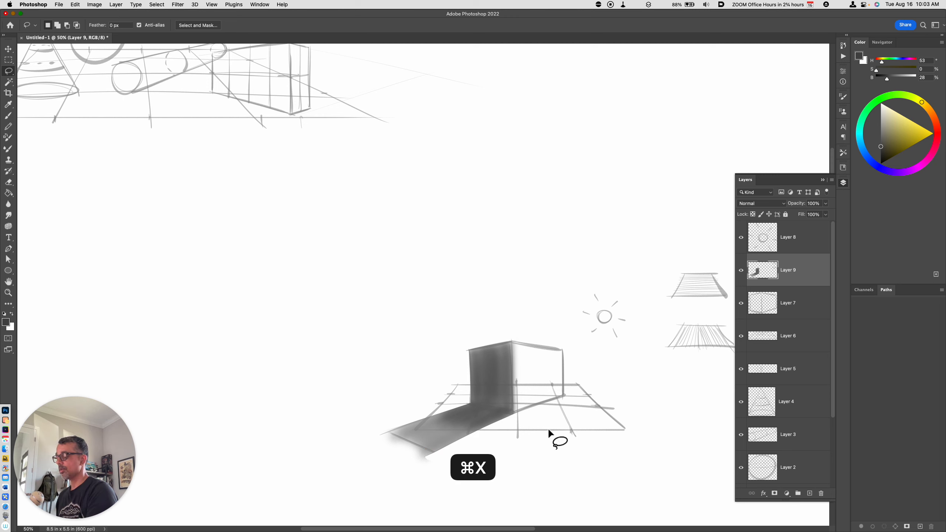
pyautogui.moveTo(430, 454)
pyautogui.mouseDown()
pyautogui.moveTo(393, 453)
pyautogui.moveTo(370, 430)
pyautogui.mouseUp()
pyautogui.press('super+x')
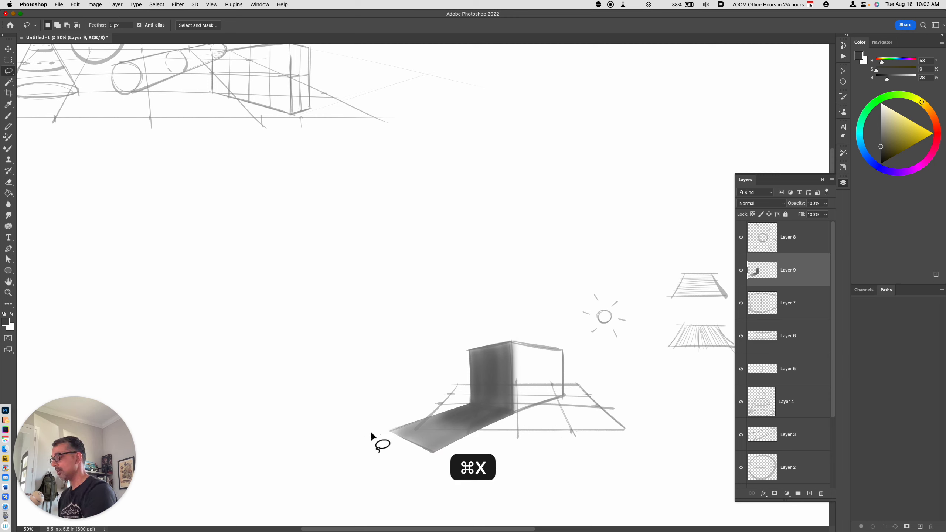
# - Lasso and cut away the remaining thin strip of tone along the cast shadow's far end to leave a straight edge
pyautogui.press('super+d')
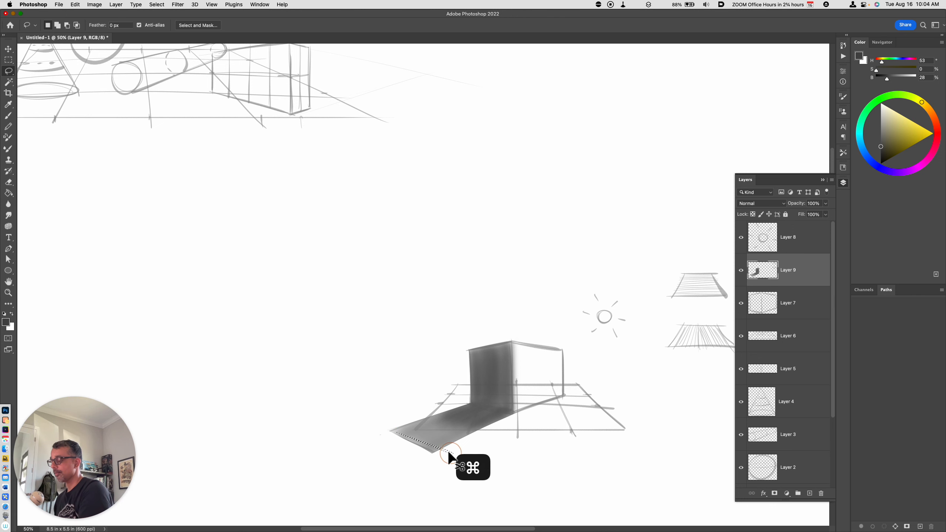
pyautogui.press('r')
pyautogui.moveTo(529, 478)
pyautogui.mouseDown()
pyautogui.moveTo(608, 343)
pyautogui.moveTo(509, 428)
pyautogui.mouseUp()
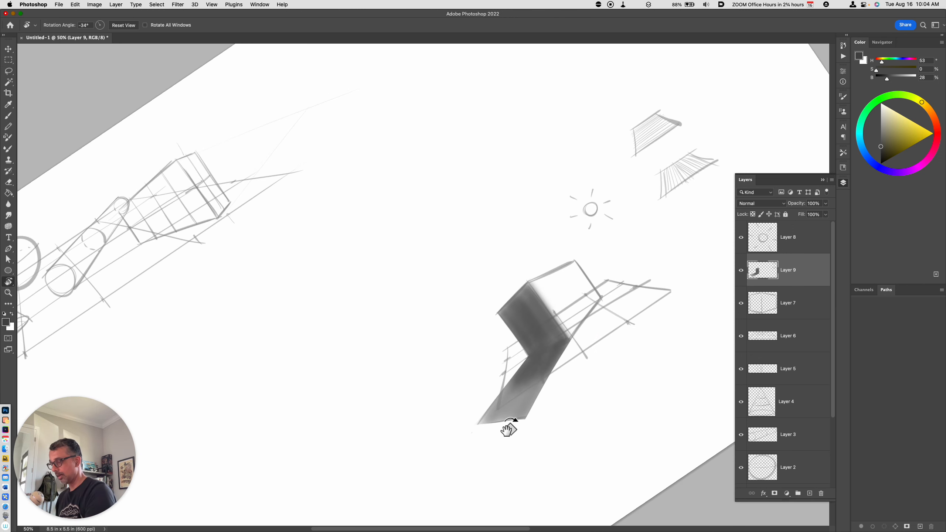
pyautogui.press('l')
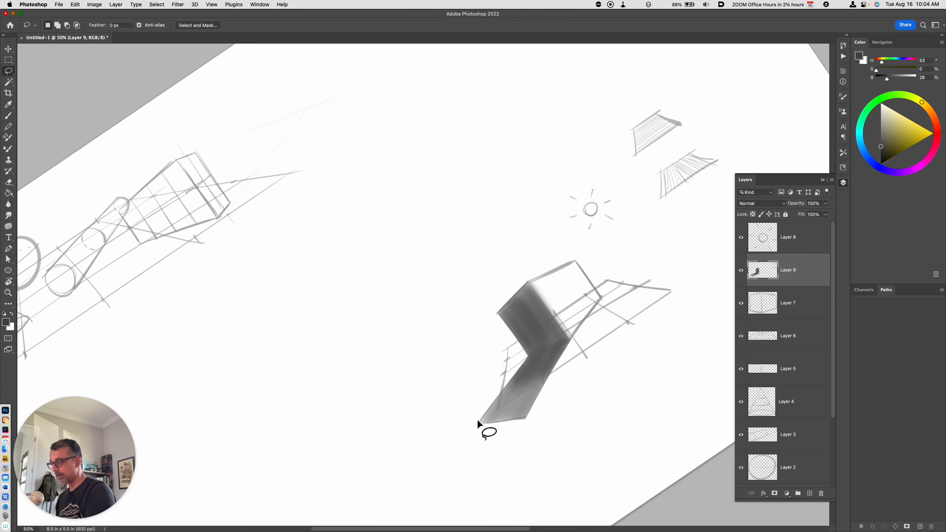
pyautogui.moveTo(539, 415); pyautogui.dragTo(460, 431)
pyautogui.press('super+x')
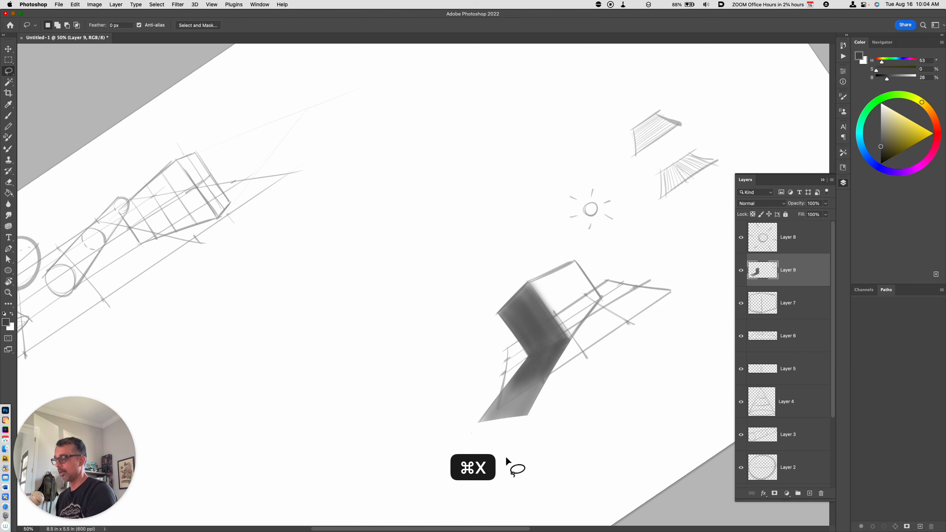
pyautogui.press('Escape')
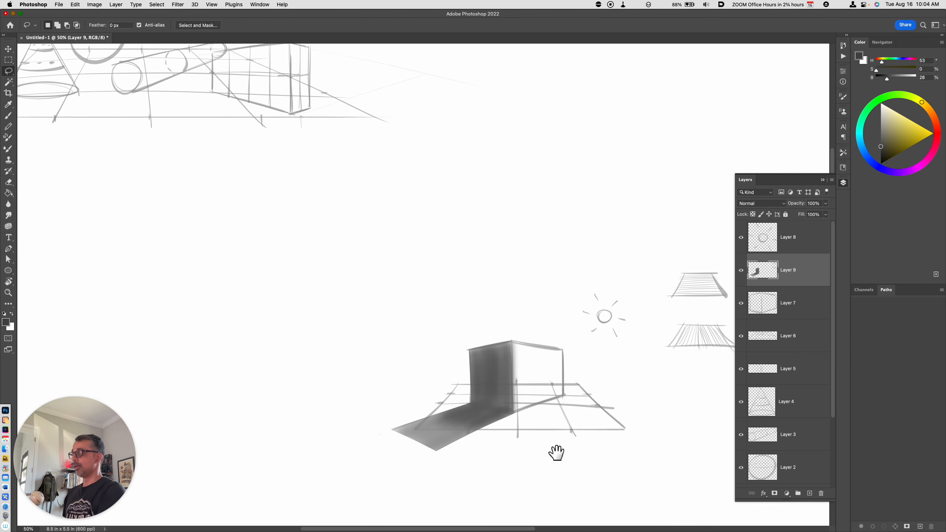
pyautogui.moveTo(555, 451); pyautogui.dragTo(509, 454)
pyautogui.press('super+minus')
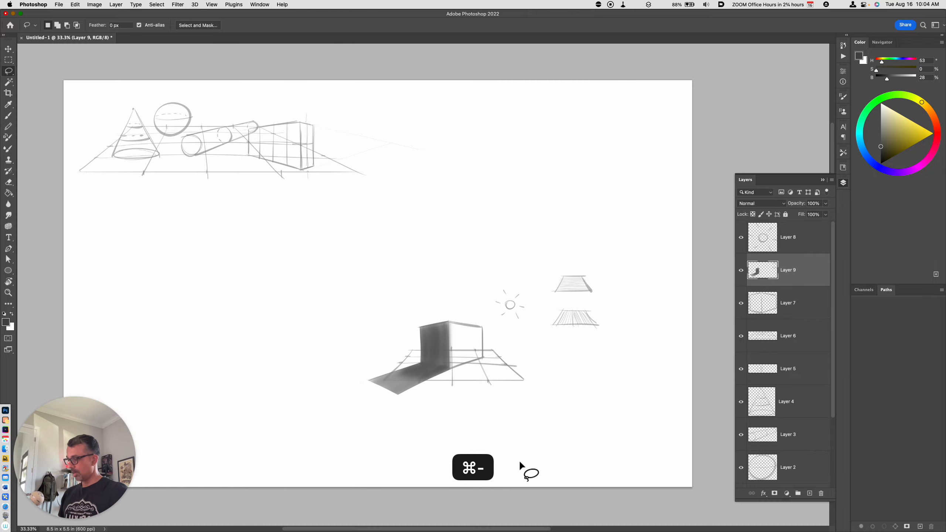
pyautogui.press('r')
pyautogui.moveTo(554, 439); pyautogui.dragTo(502, 351)
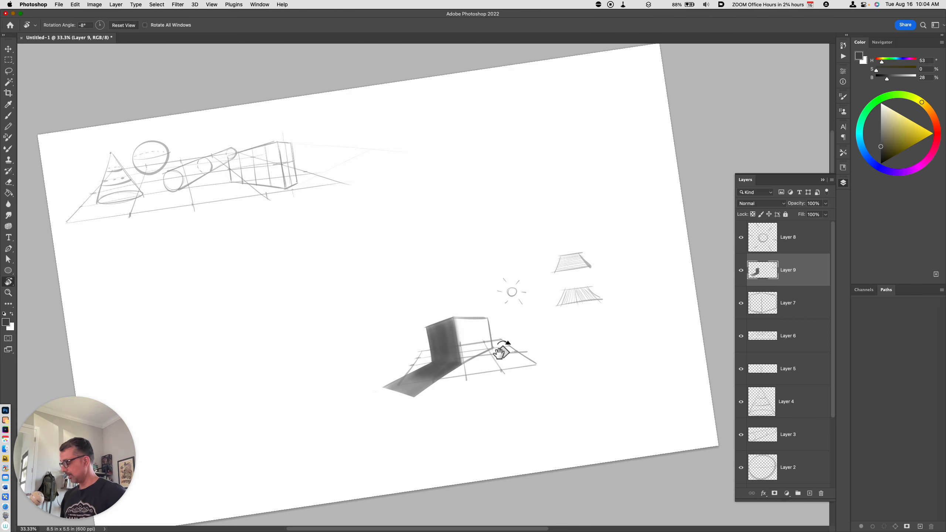
pyautogui.press('Escape')
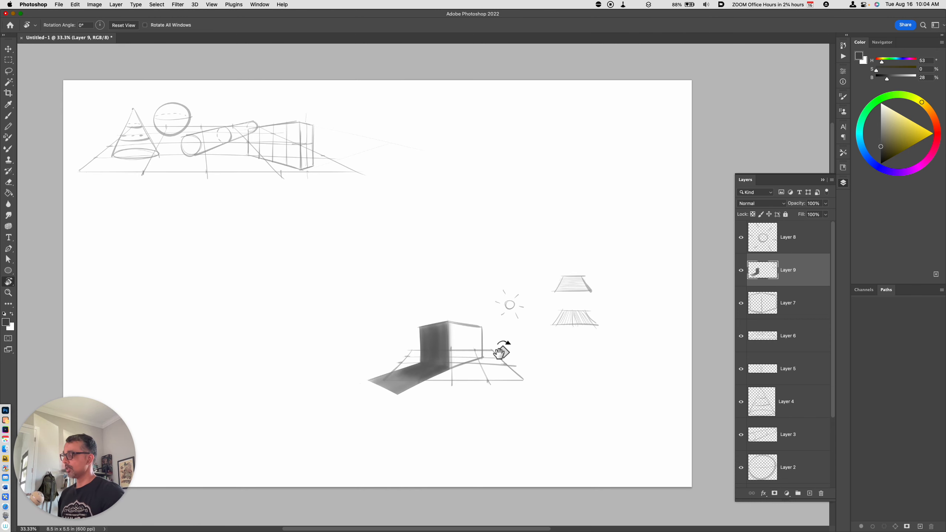
pyautogui.press('super+equal')
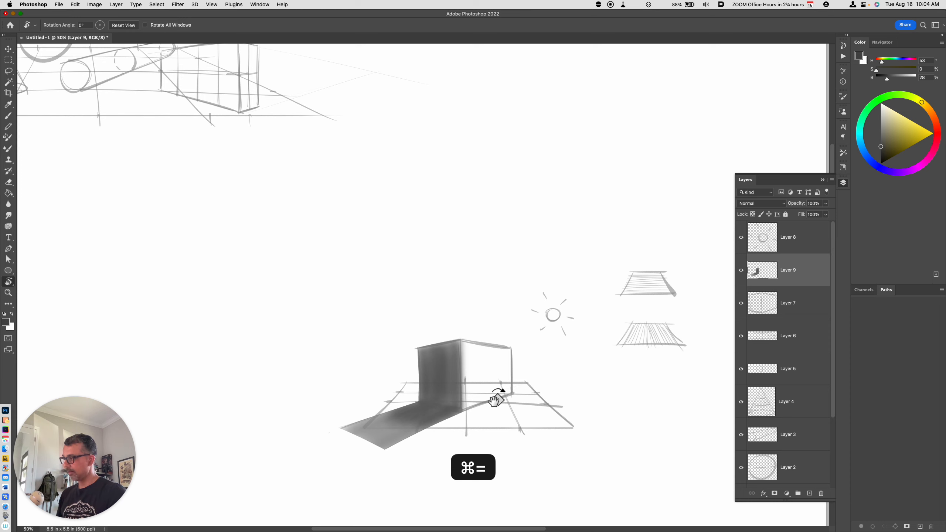